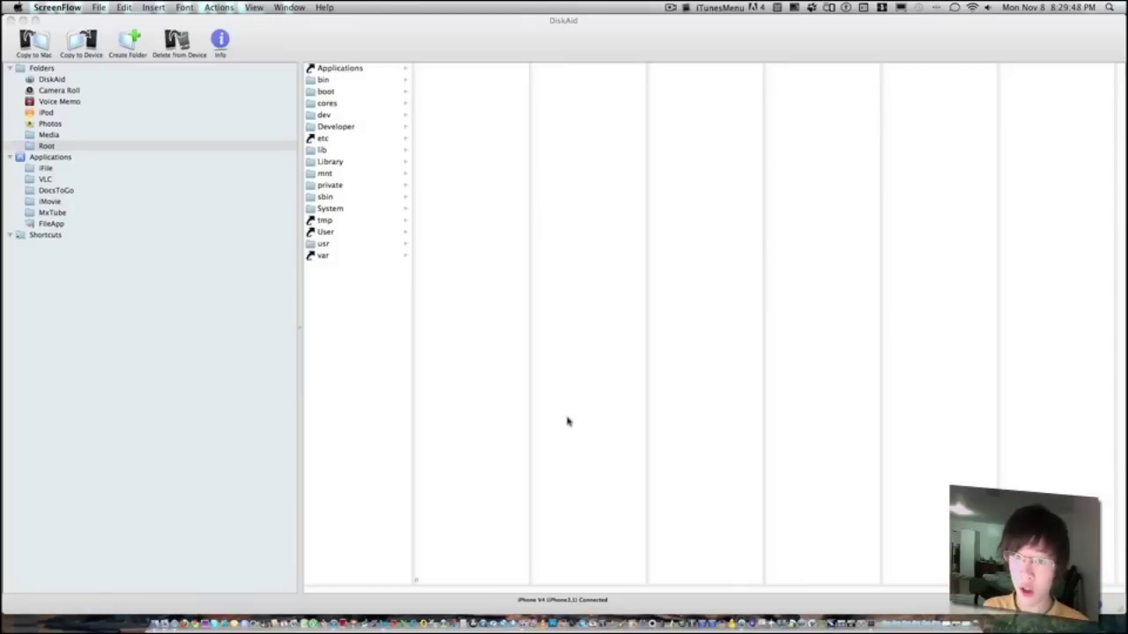
Navigate DiskAid through var, stash, Themes.SYuT9f and Suave HD.theme to its Bundles folder
left_click(365, 260)
left_click(366, 259)
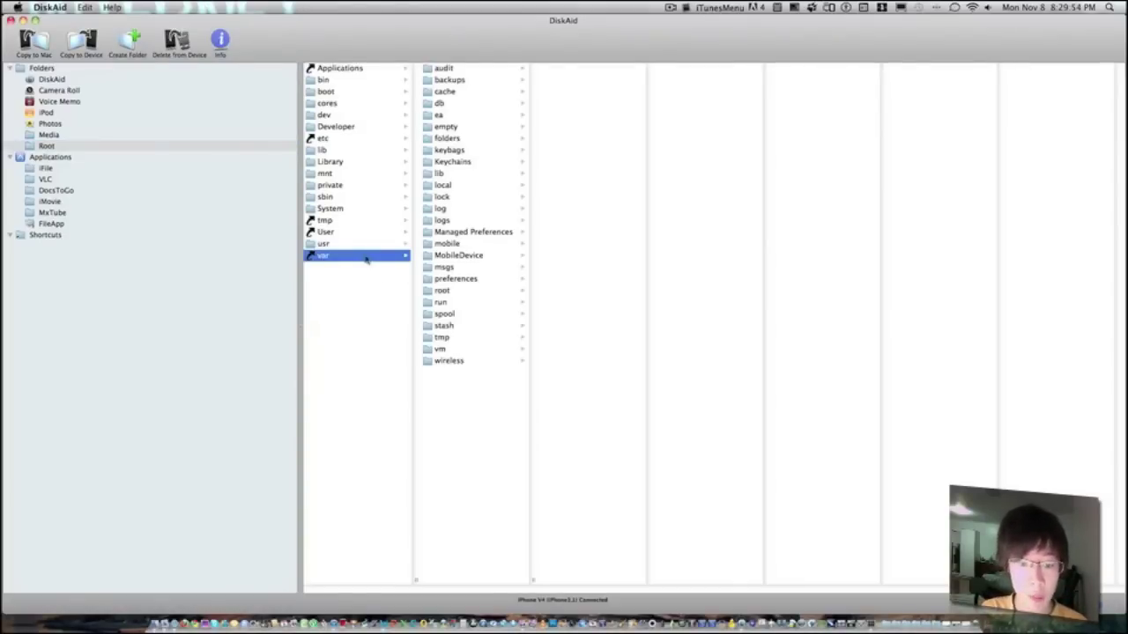
left_click(444, 326)
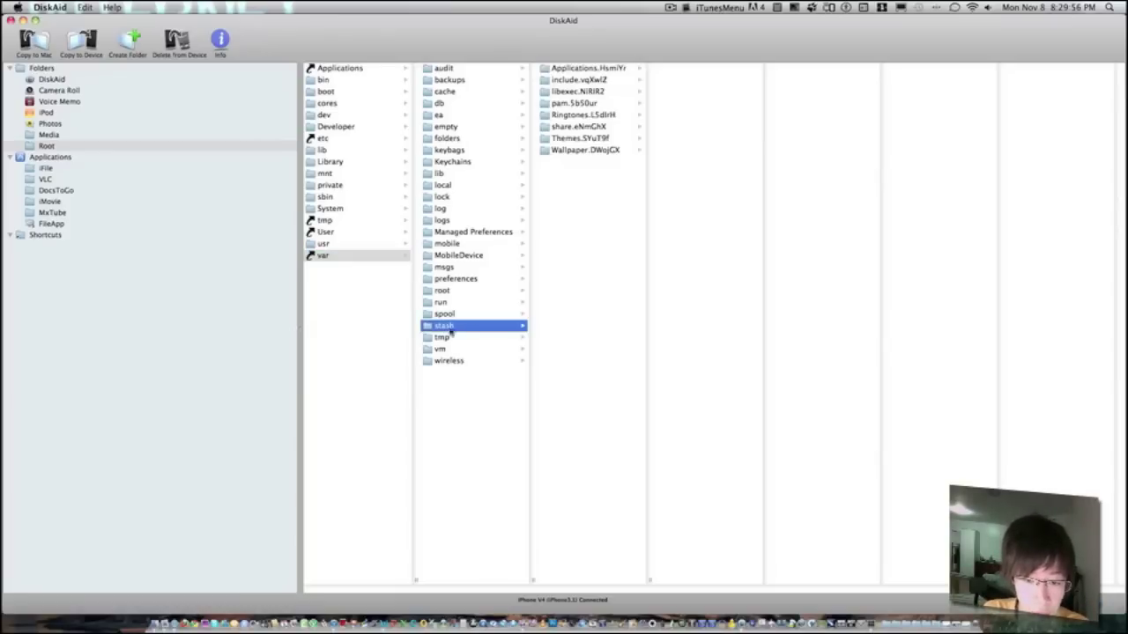
left_click(572, 140)
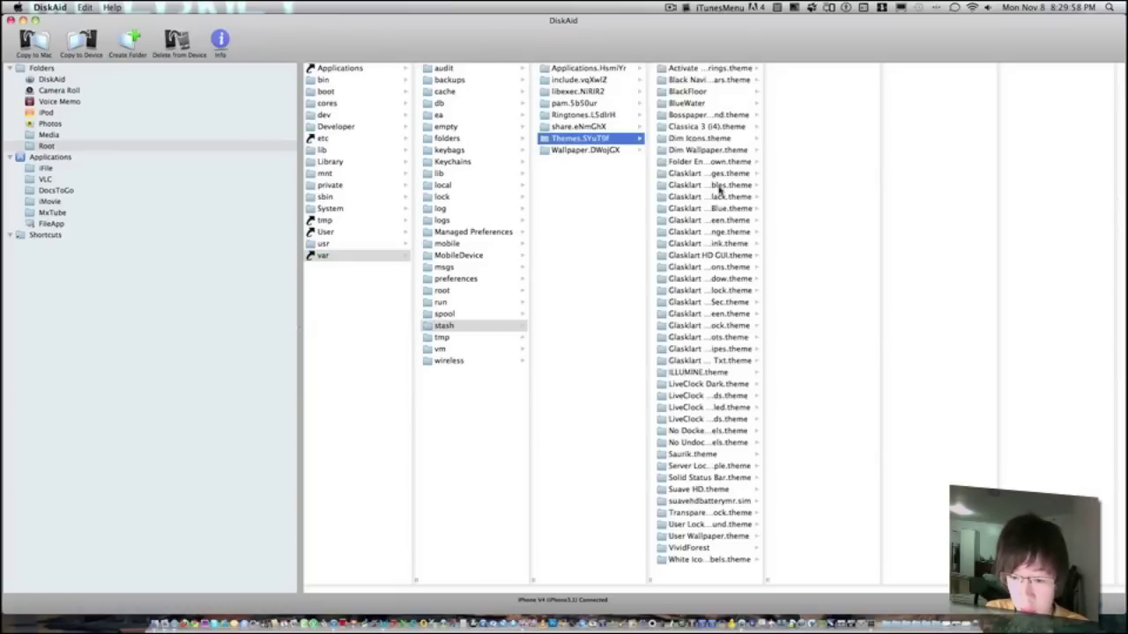
left_click(709, 490)
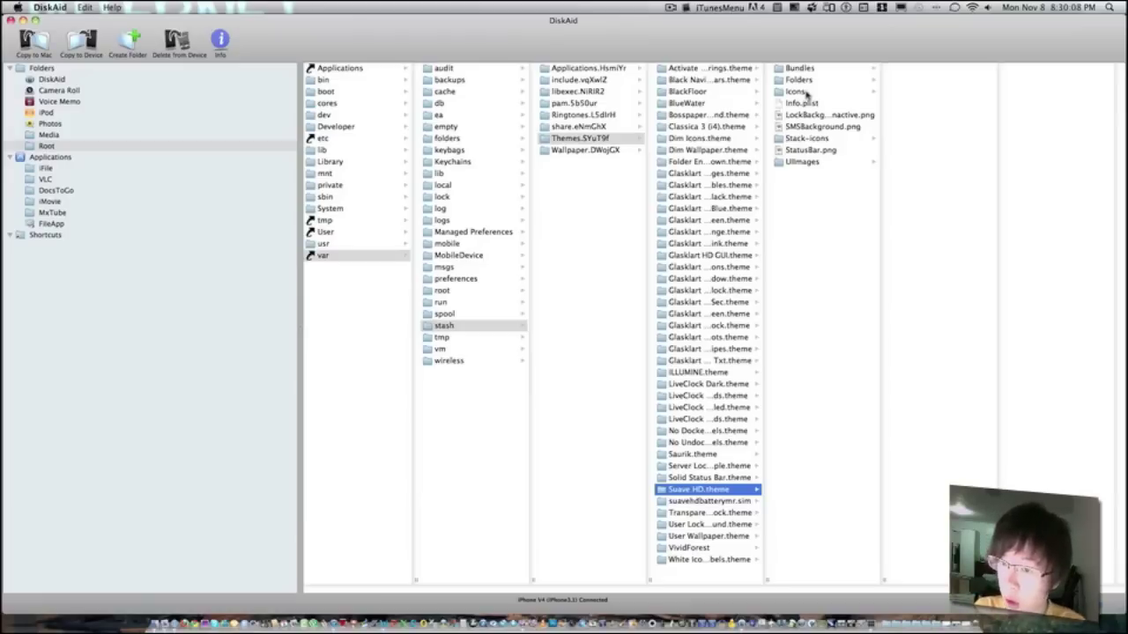
left_click(803, 92)
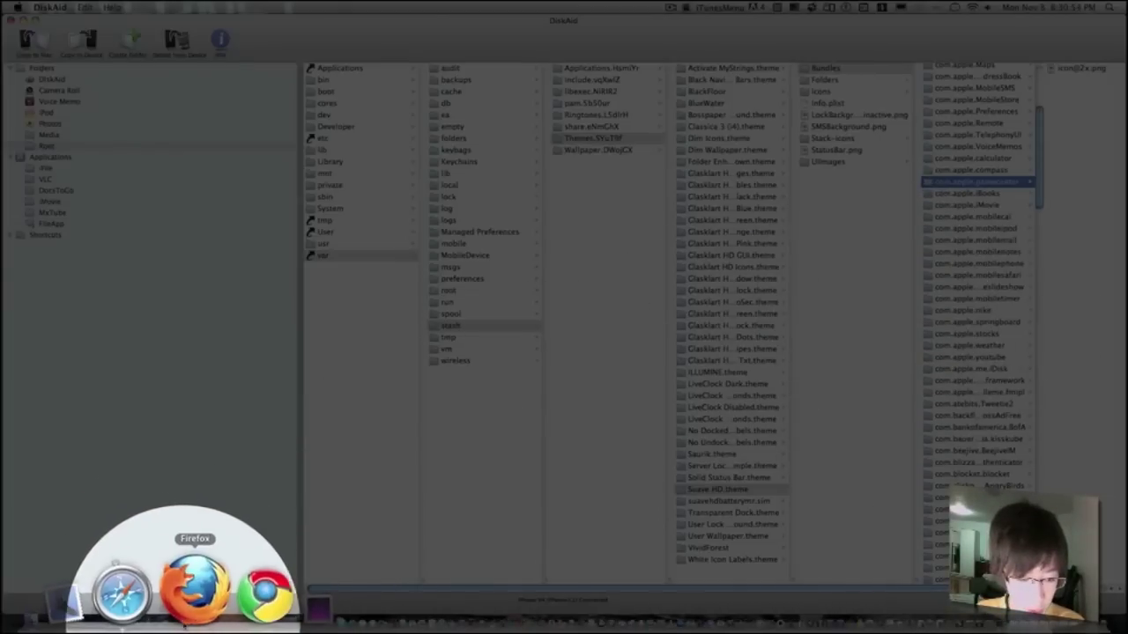
Search the CFBundleIdentifier Database page for 'gamecenter'
left_click(180, 604)
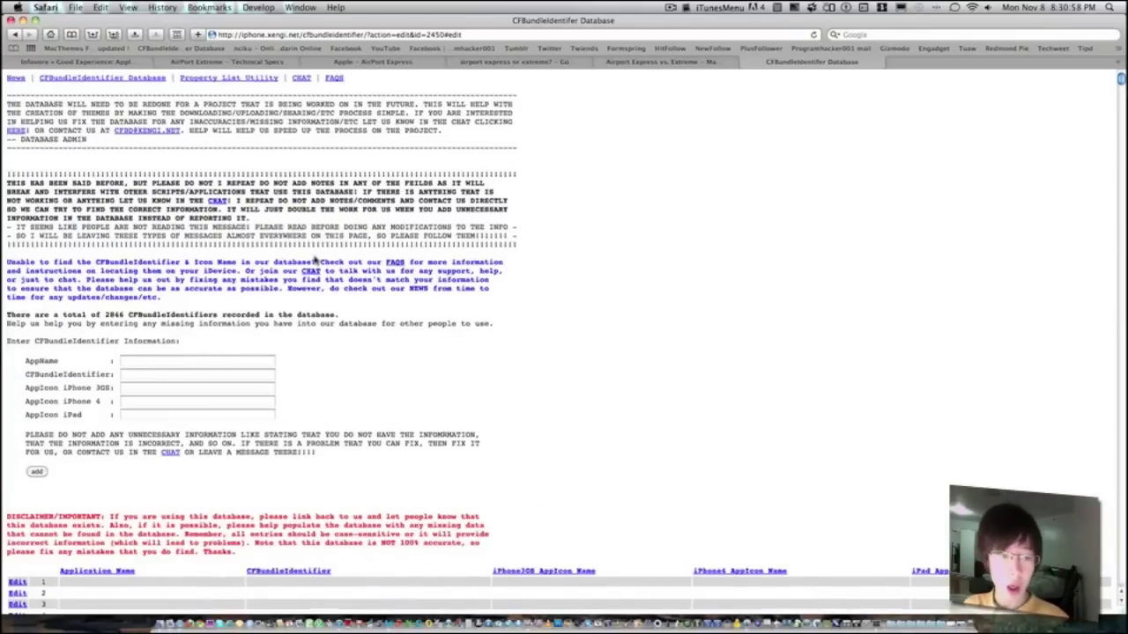
scroll(315, 260, "down", 15)
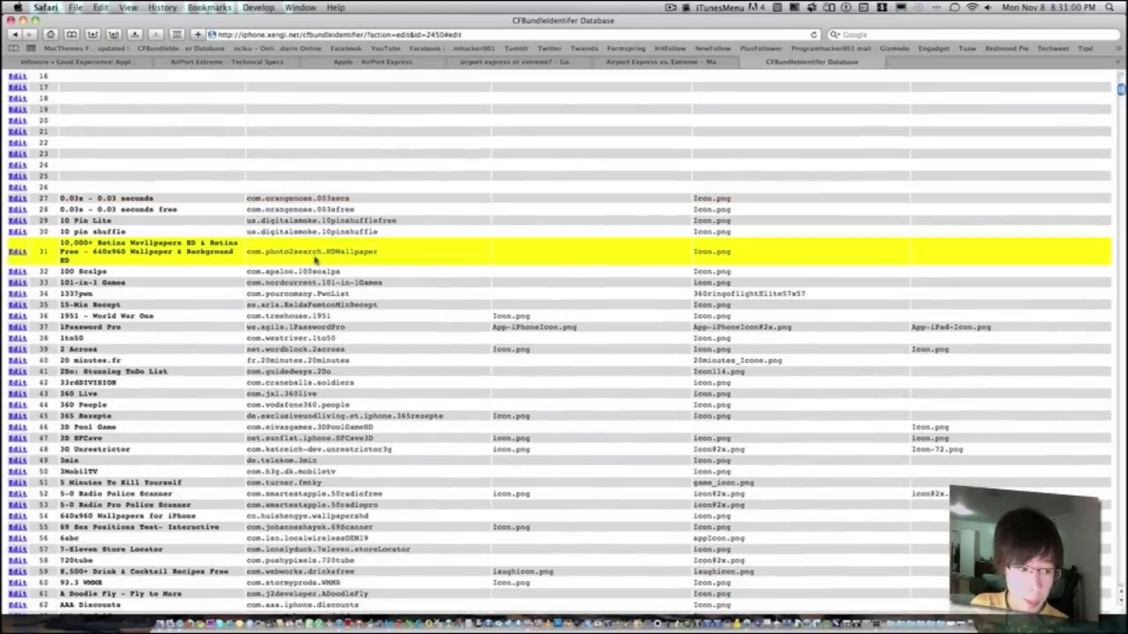
scroll(314, 260, "up", 20)
scroll(315, 260, "down", 10)
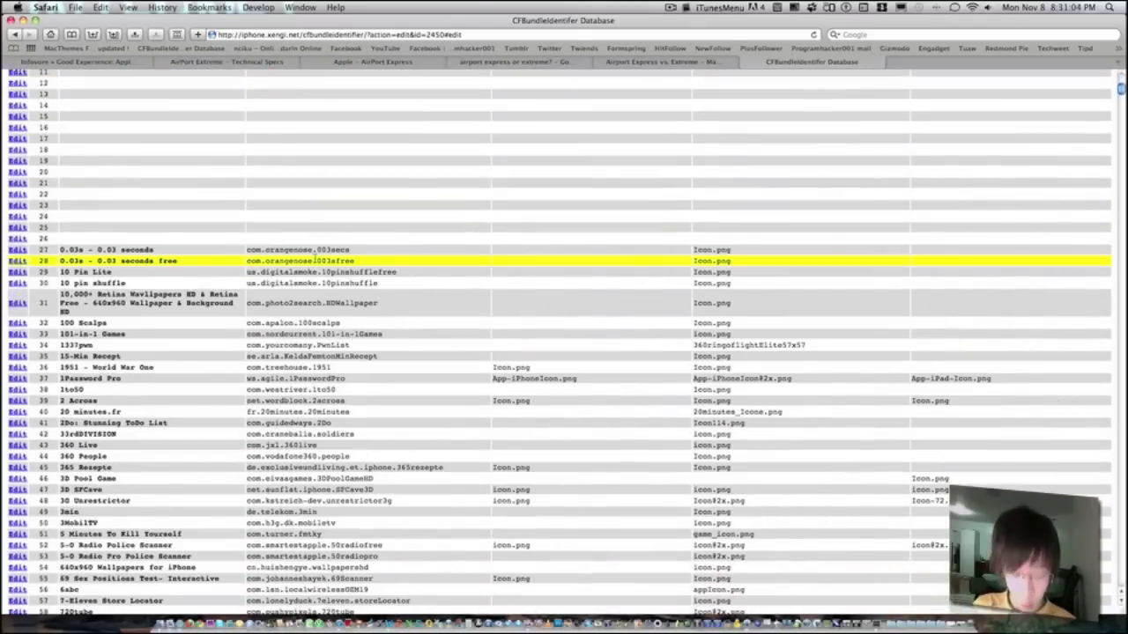
key("super+f")
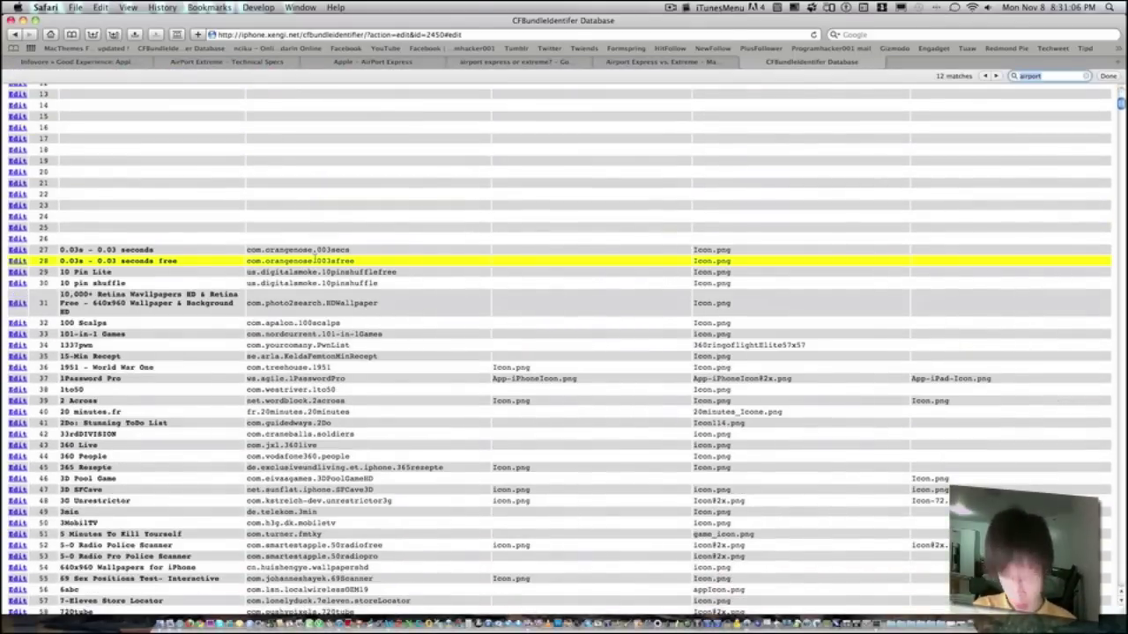
type("gamecenter")
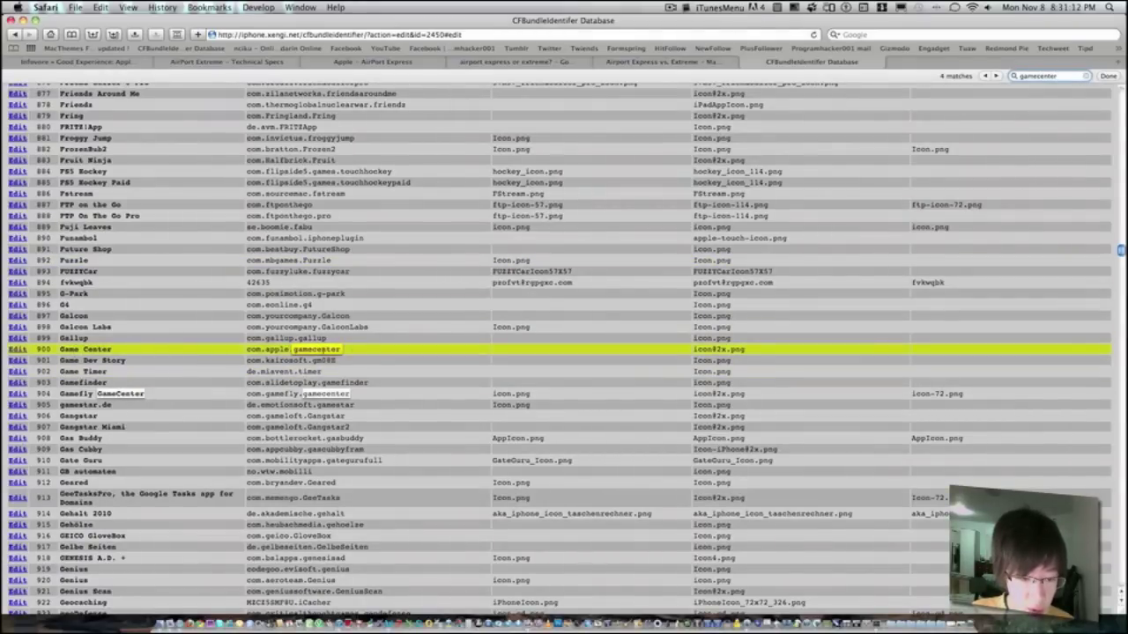
left_click(346, 350)
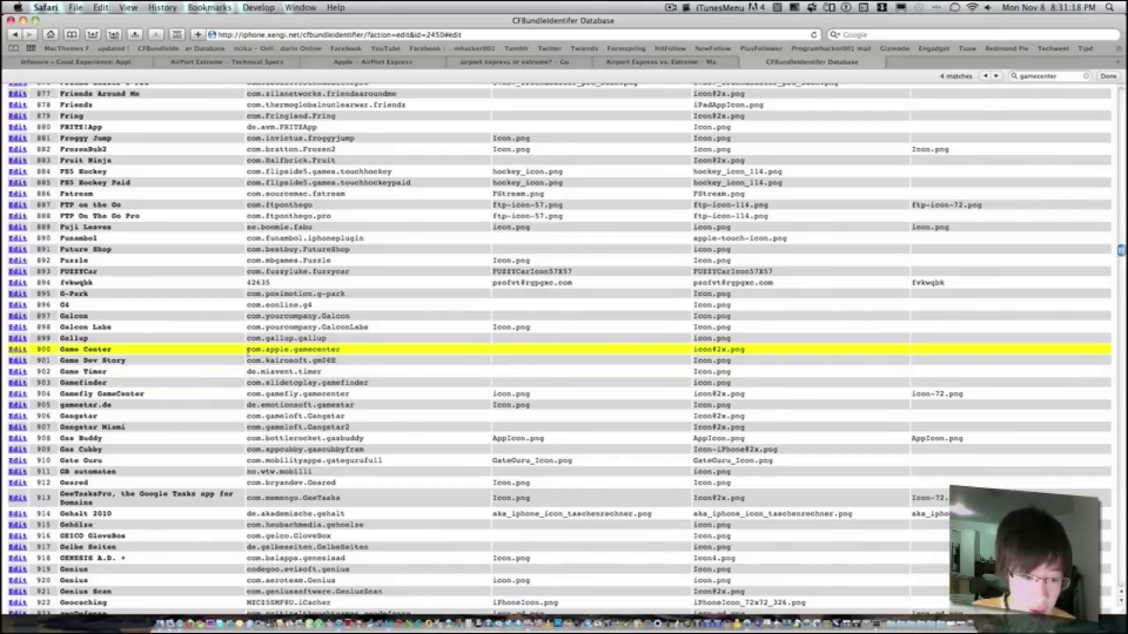
Copy the identifier com.apple.gamecenter from row 900 to the clipboard
left_click_drag(249, 350, 340, 351)
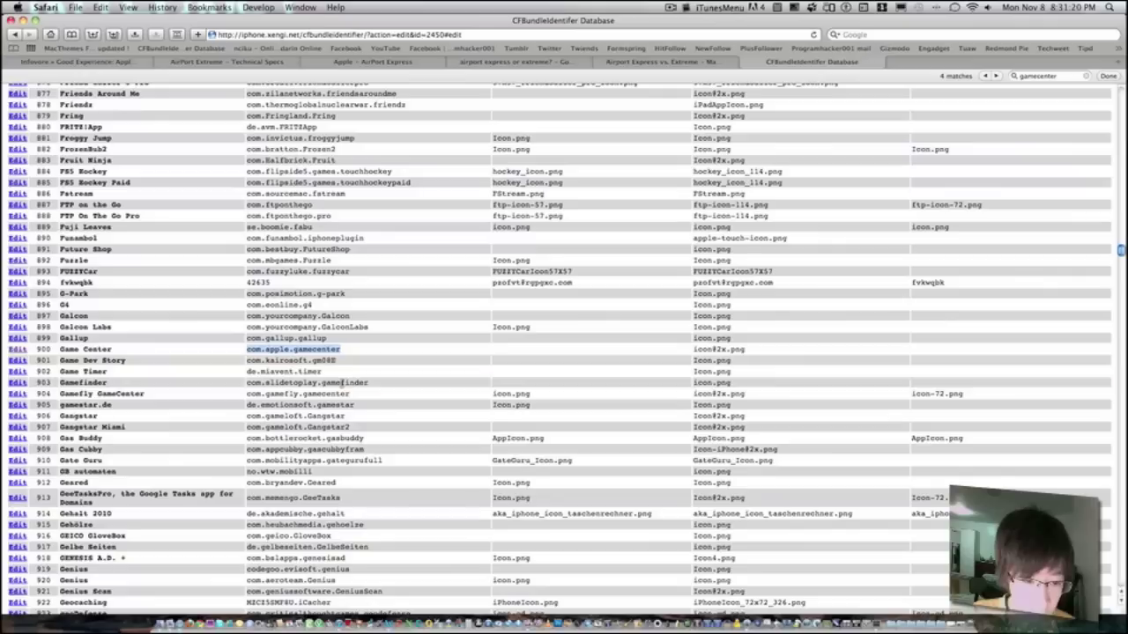
right_click(327, 349)
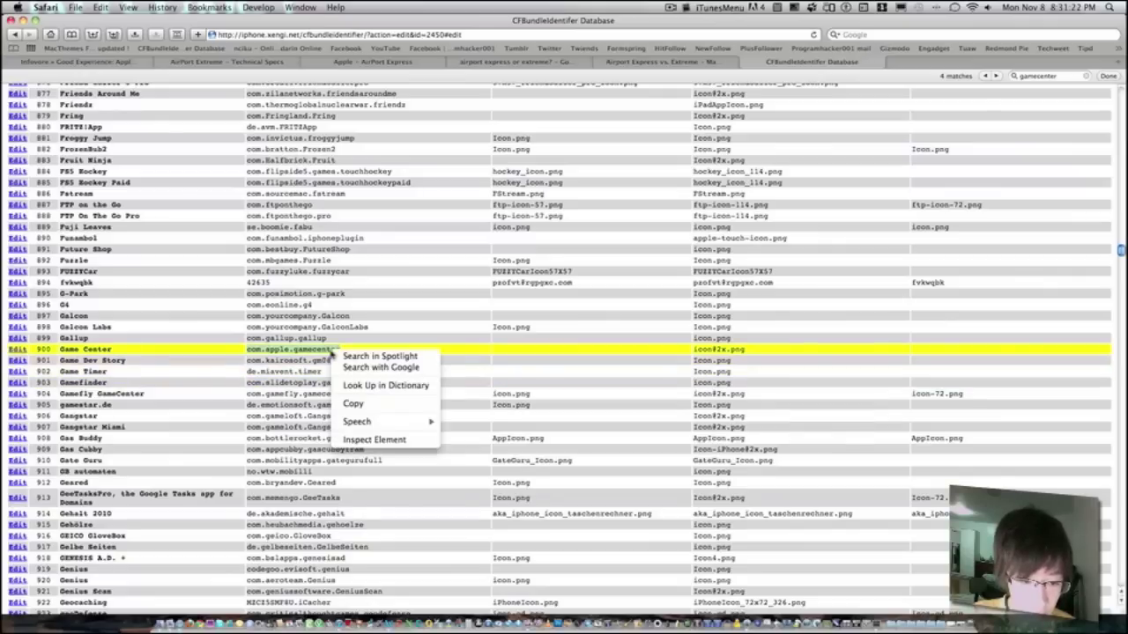
left_click(361, 404)
scroll(394, 392, "up", 20)
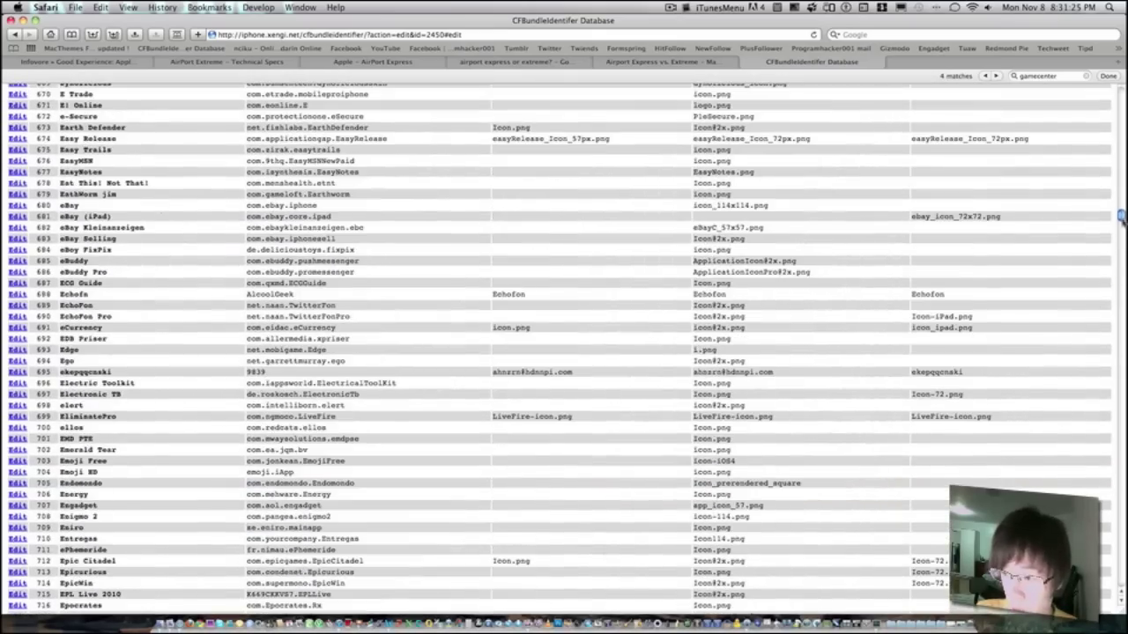
left_click_drag(1121, 218, 1121, 97)
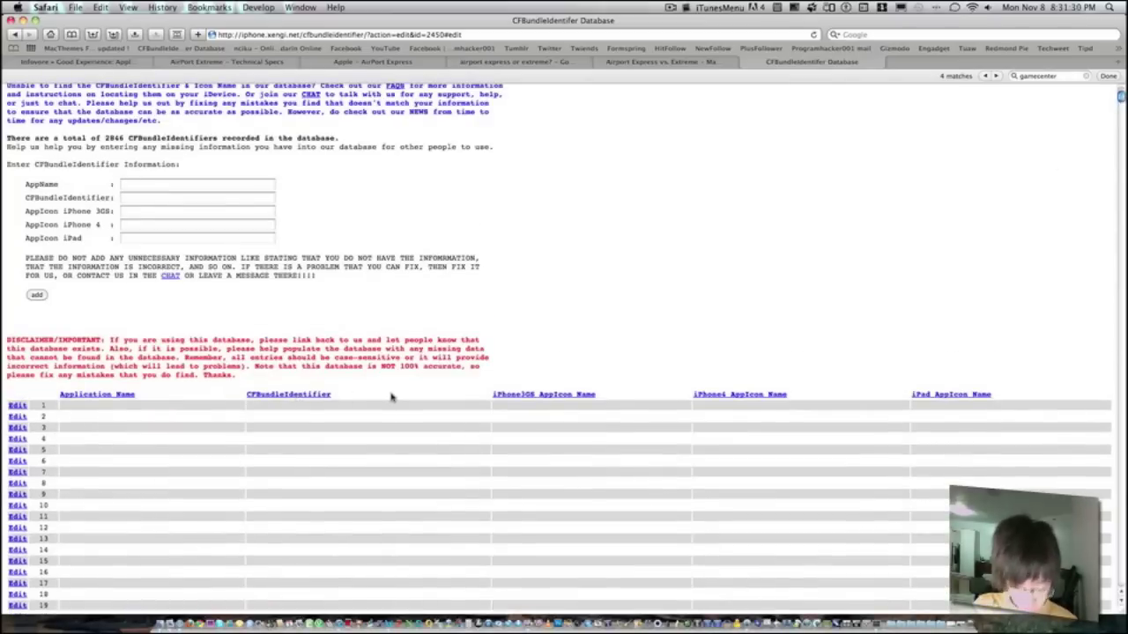
Use Exposé to switch back to the DiskAid window
key("F9")
left_click(546, 355)
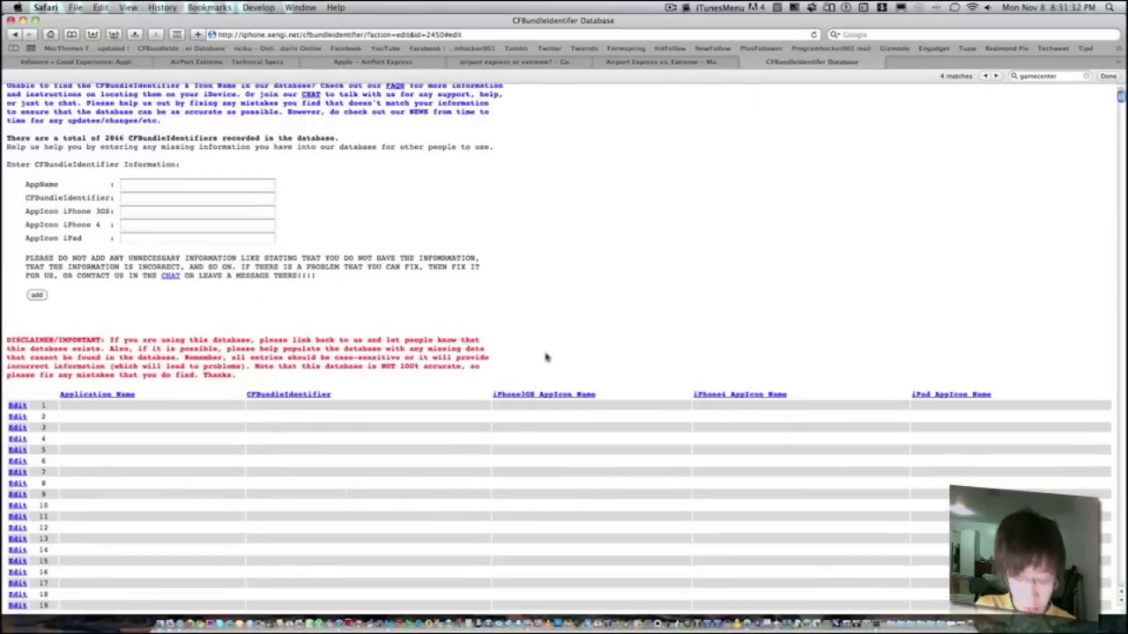
key("F9")
left_click(619, 118)
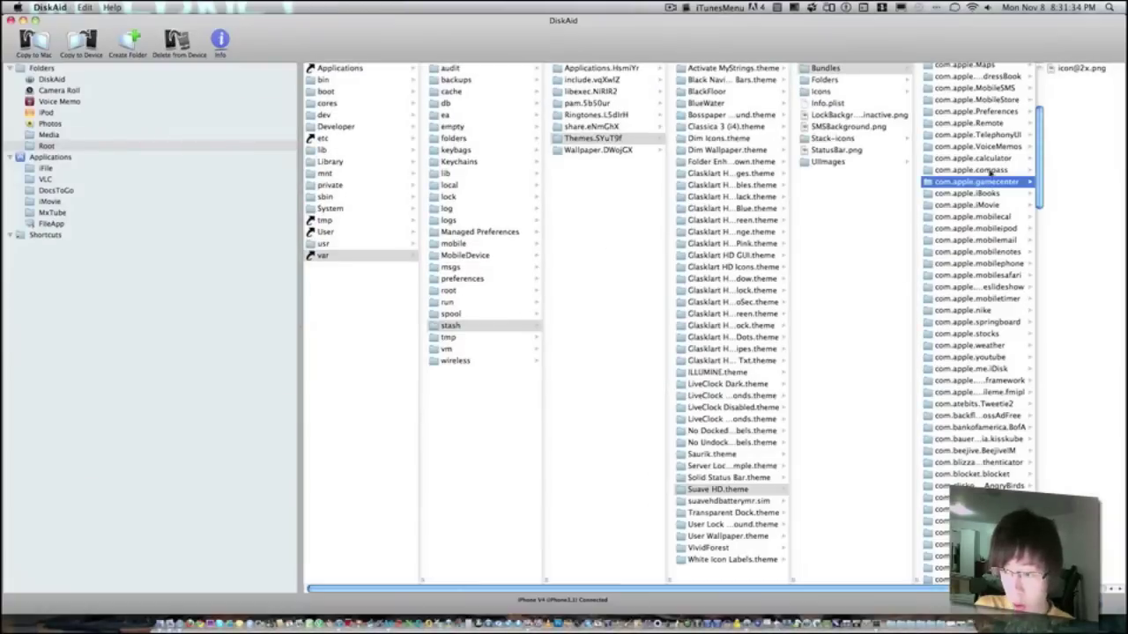
right_click(822, 69)
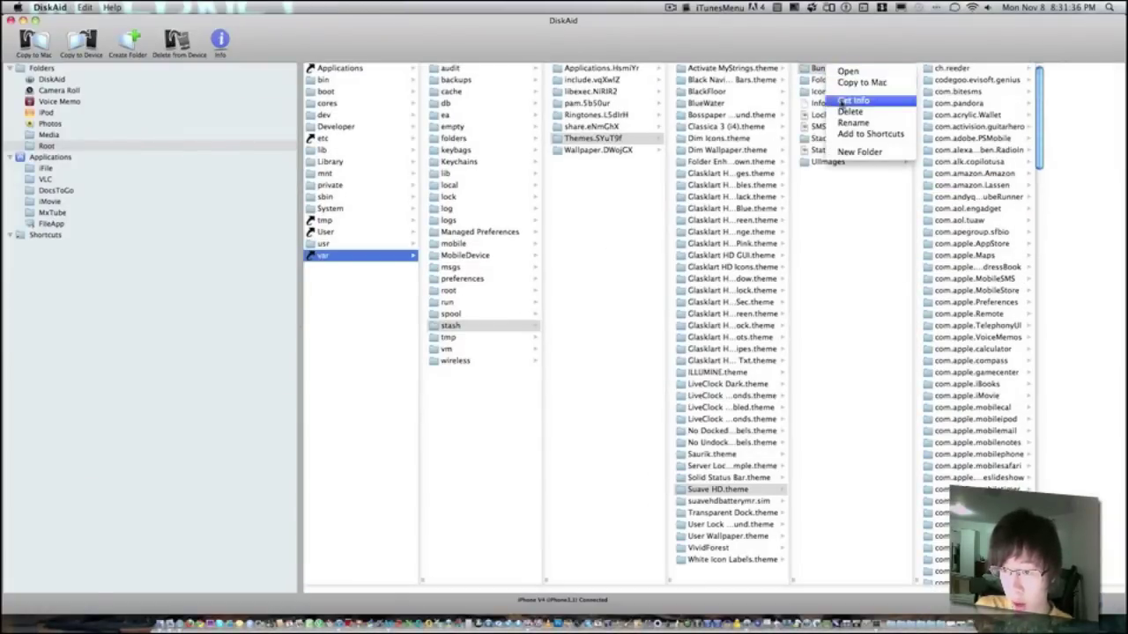
left_click(878, 255)
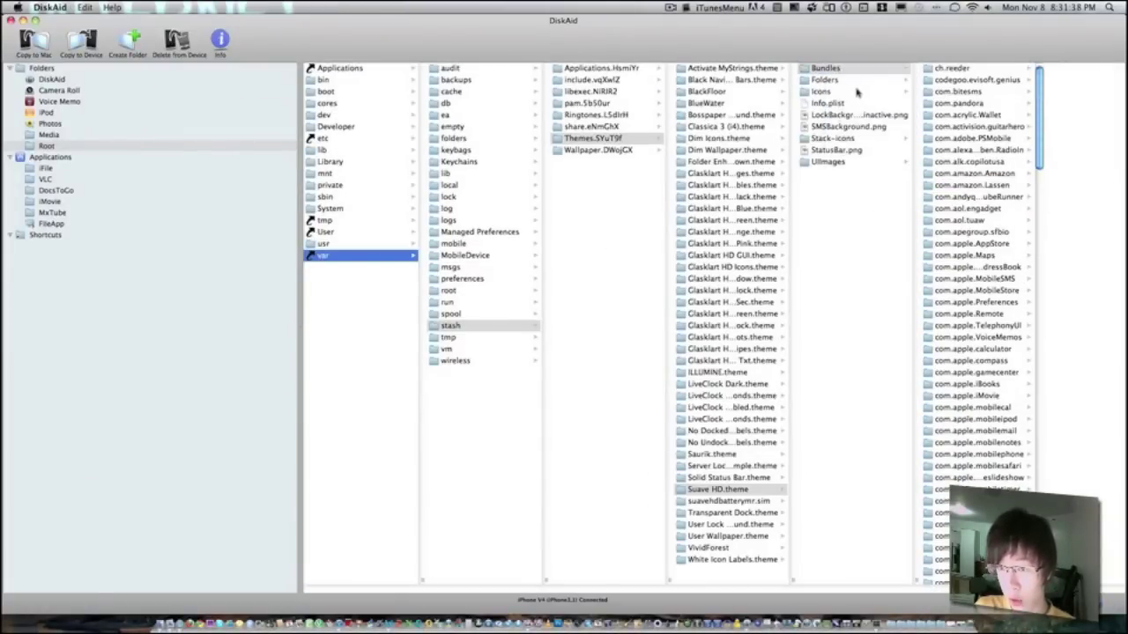
left_click(852, 71)
right_click(854, 72)
left_click(872, 156)
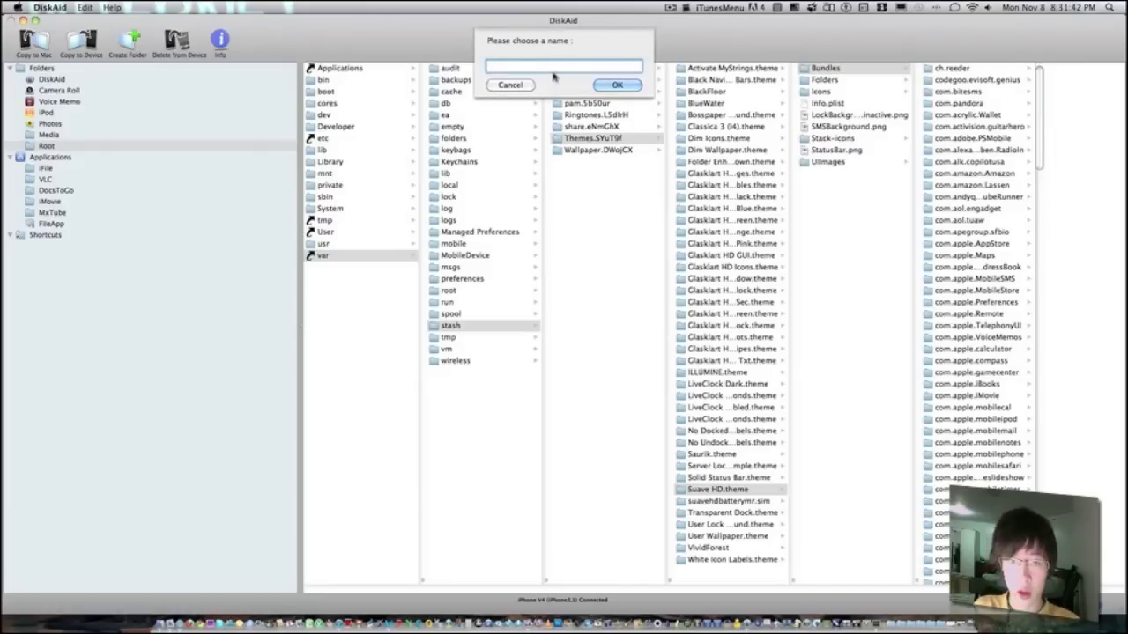
right_click(535, 71)
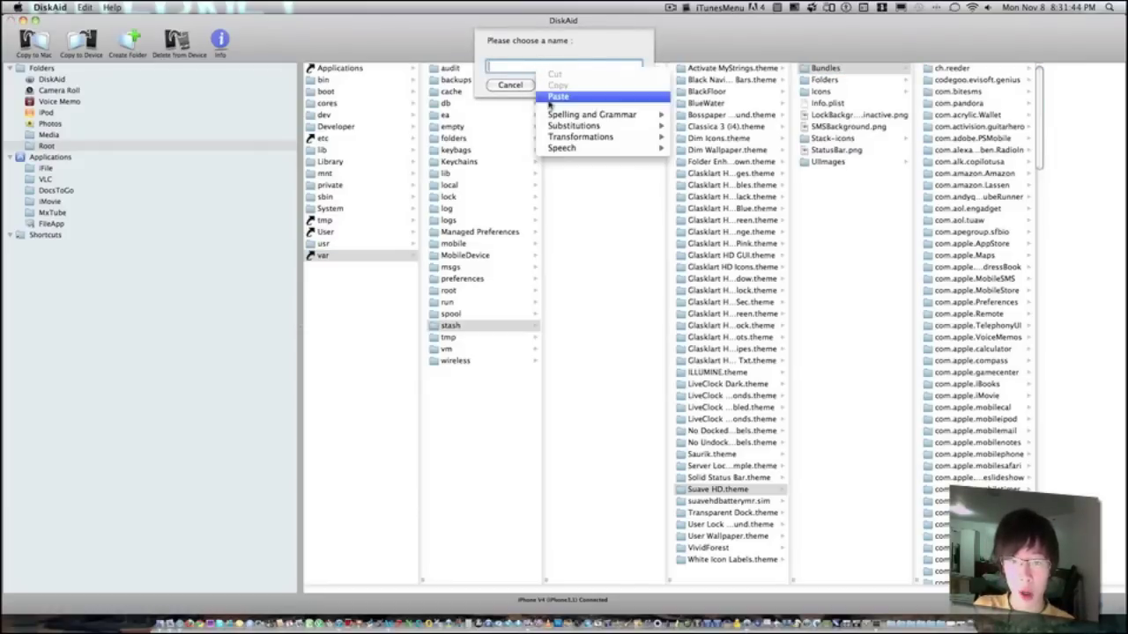
left_click(550, 98)
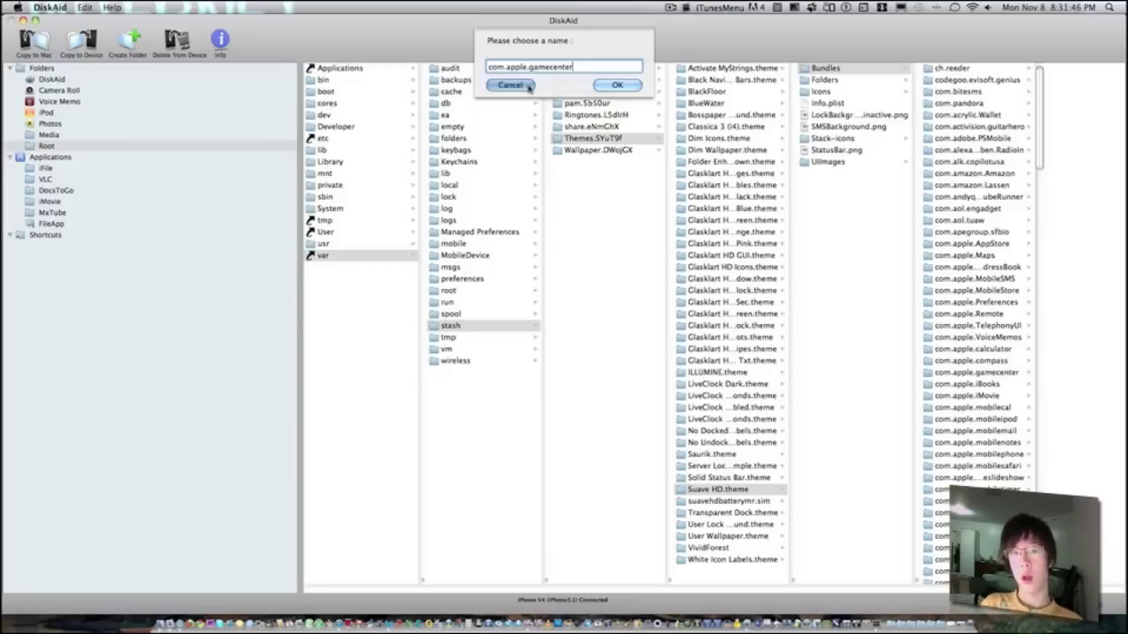
left_click(529, 86)
scroll(929, 253, "down", 15)
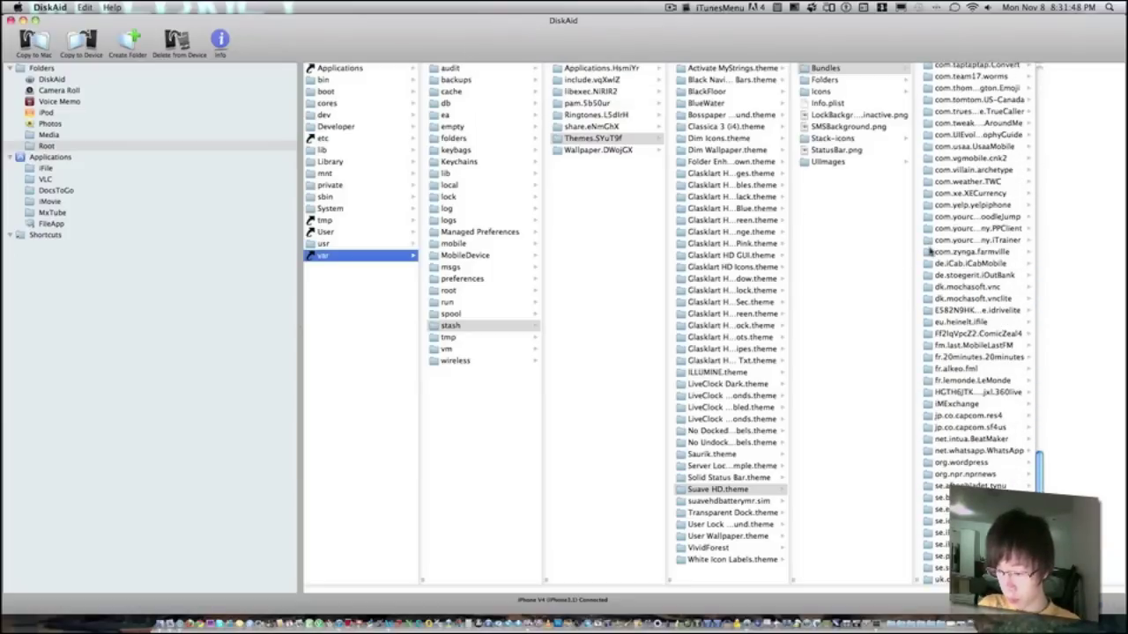
scroll(930, 252, "up", 10)
scroll(983, 335, "up", 5)
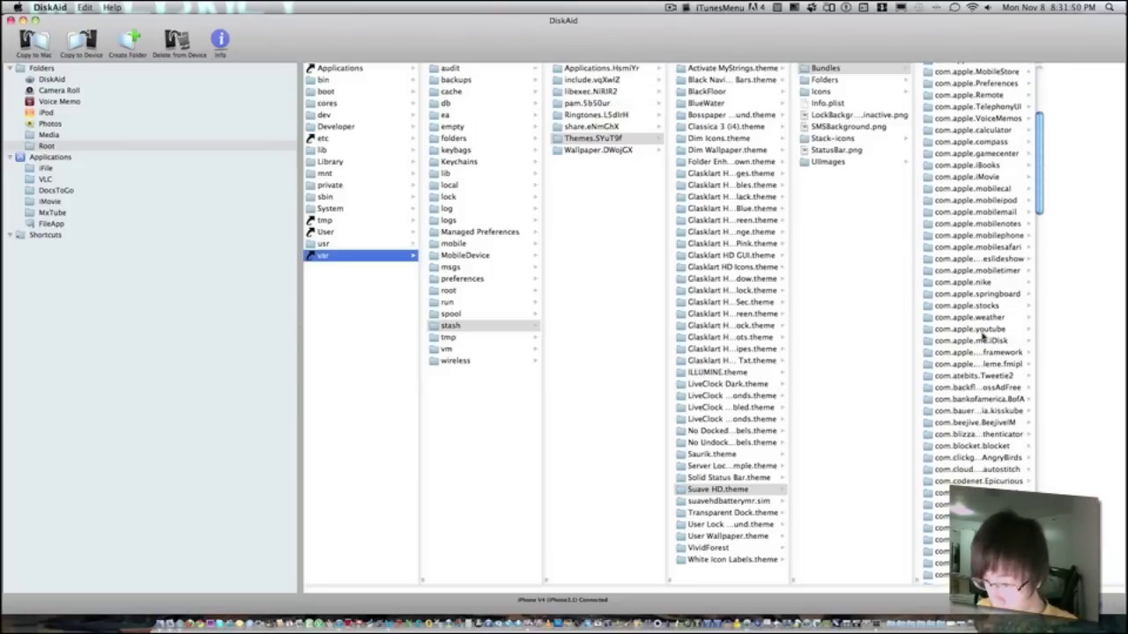
scroll(983, 330, "down", 4)
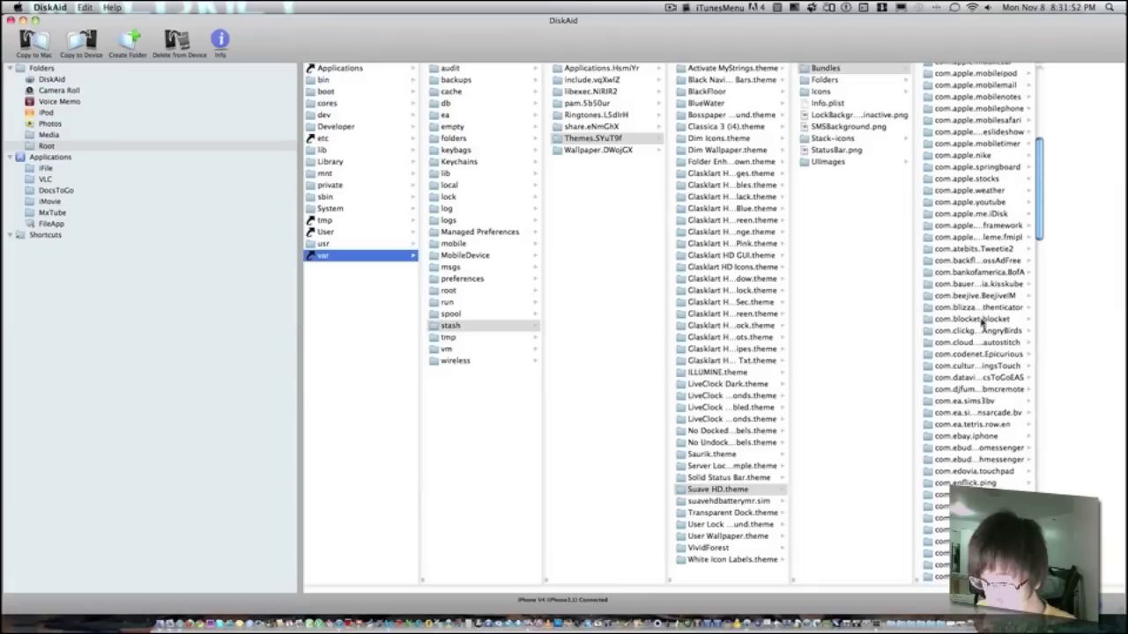
scroll(983, 324, "up", 3)
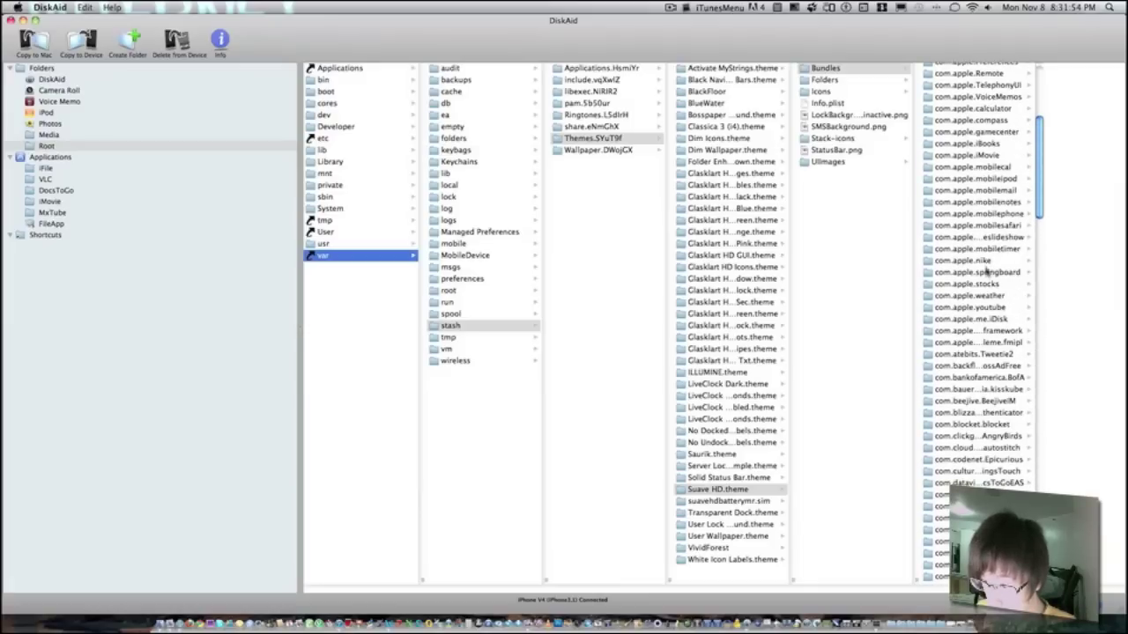
left_click(976, 134)
left_click(1036, 71)
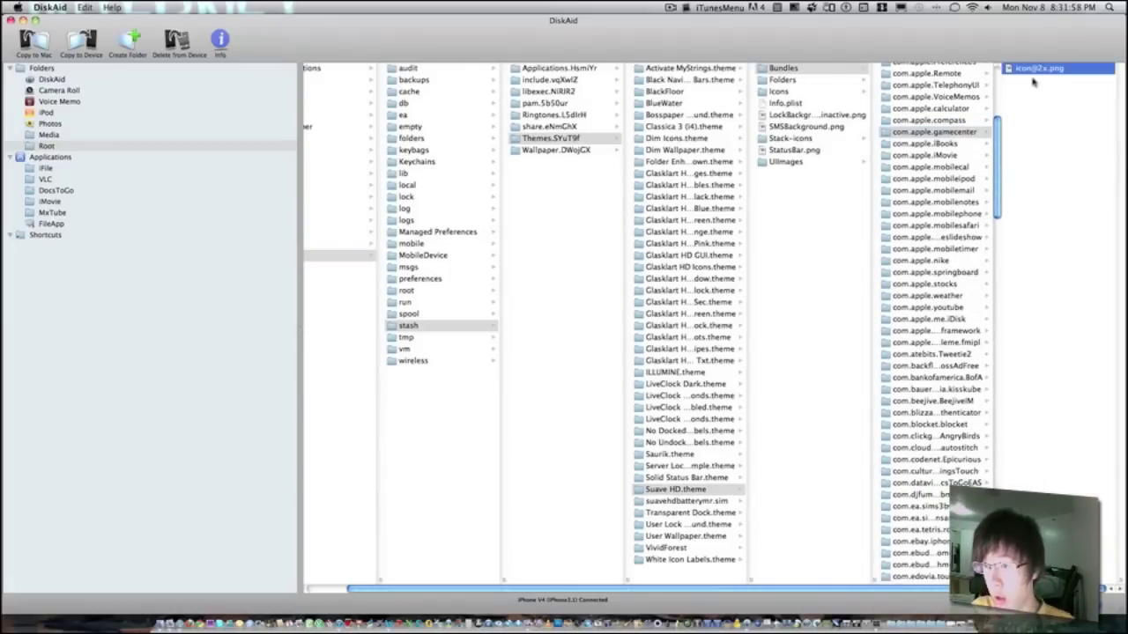
left_click(1035, 81)
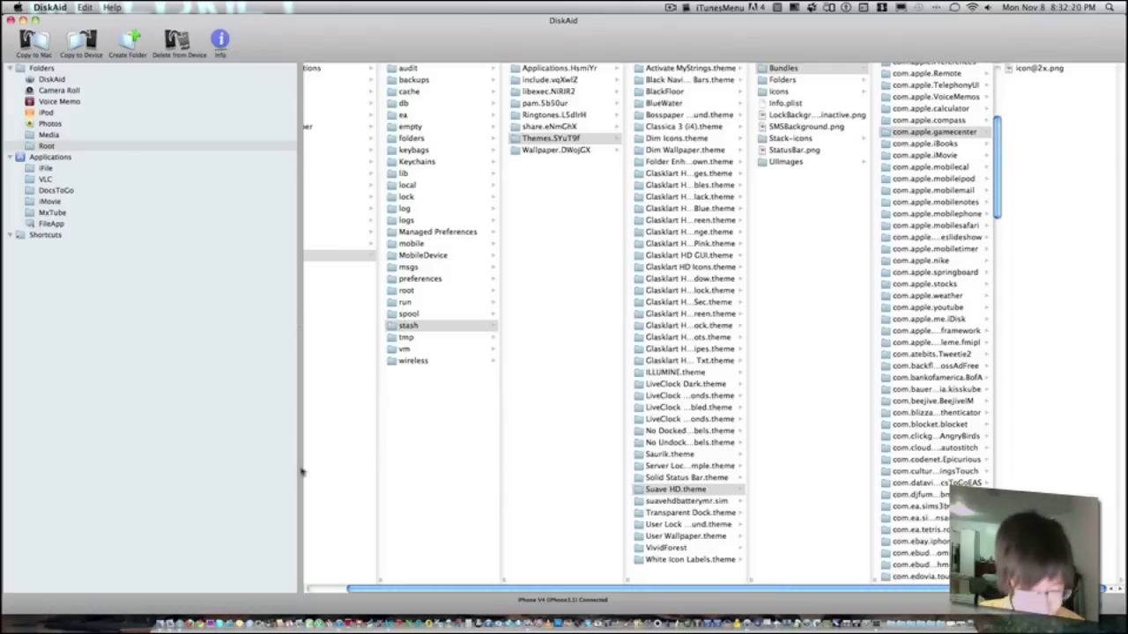
left_click(201, 612)
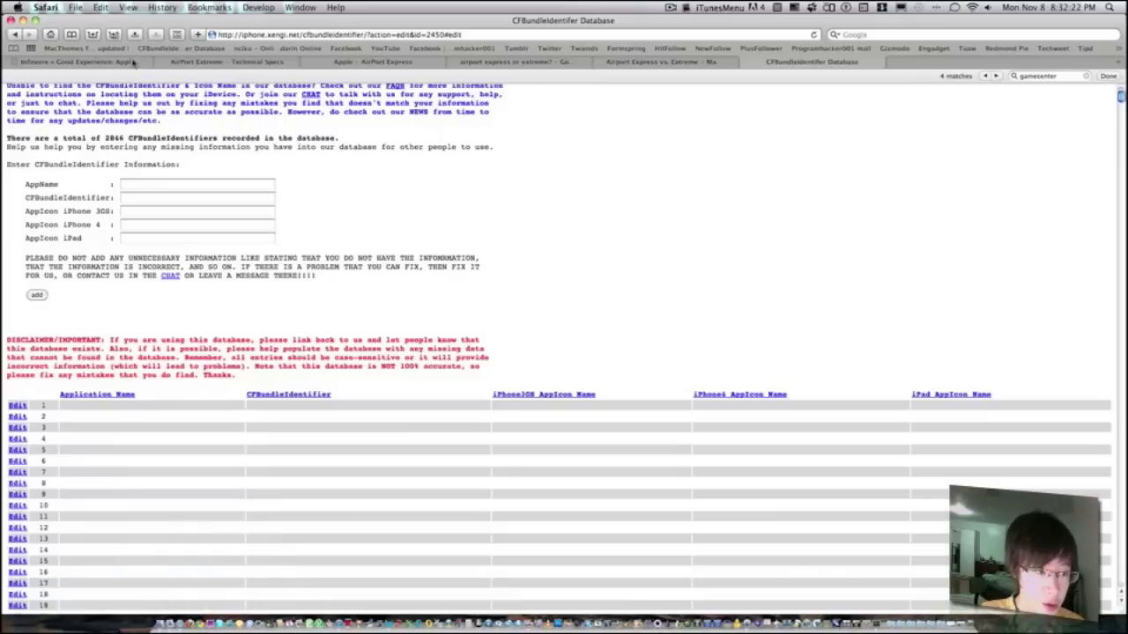
Load the MacThemes Forum Suave HD thread, then bring DiskAid back to the front
left_click(124, 49)
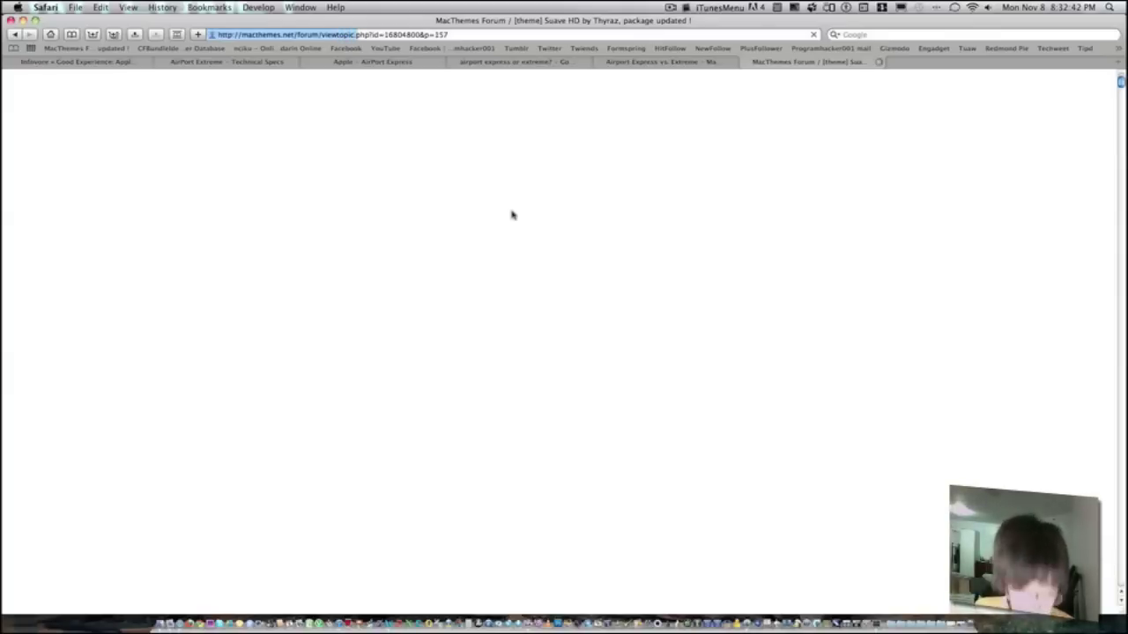
key("F9")
left_click(534, 183)
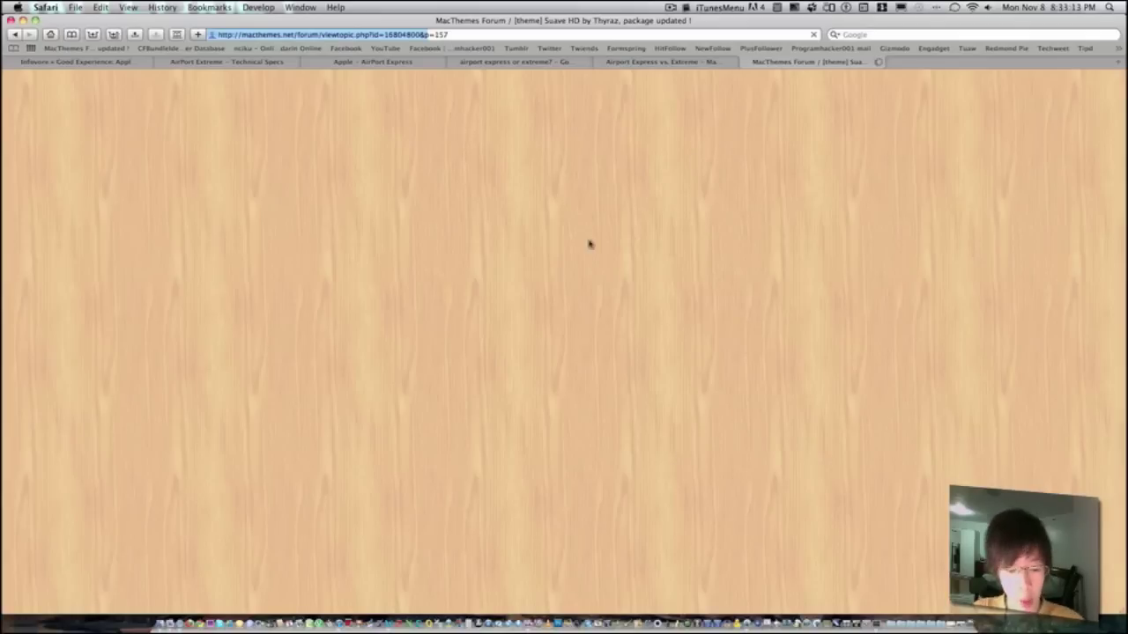
left_click(22, 21)
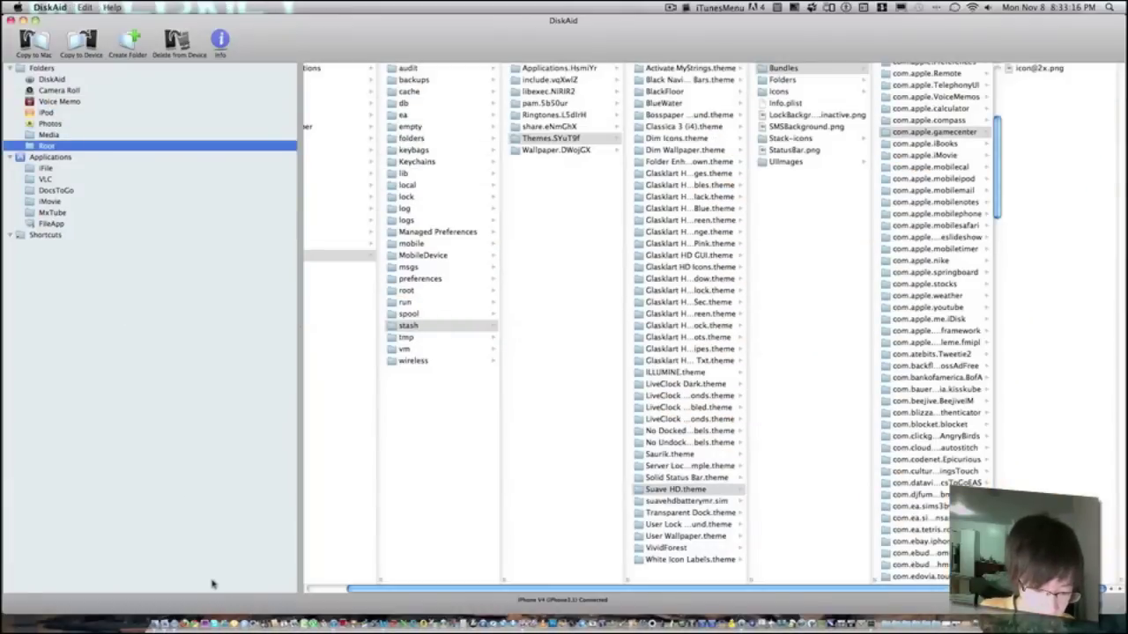
Open Pictures in a Finder window placed beside DiskAid, then return to the Safari forum thread
left_click(864, 620)
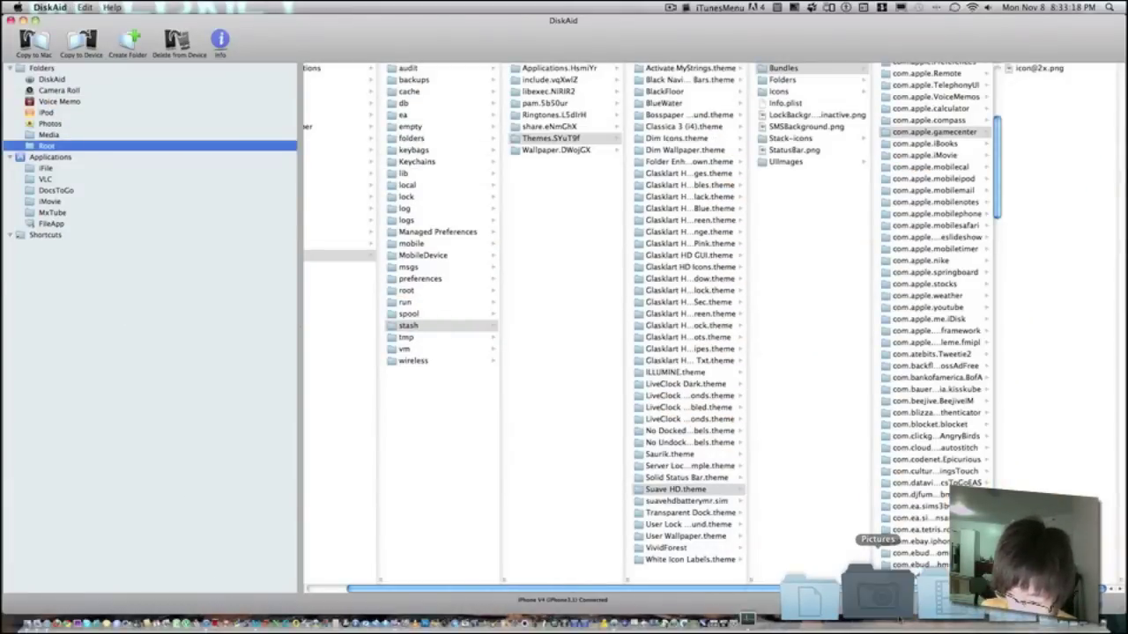
scroll(1031, 138, "down", 10)
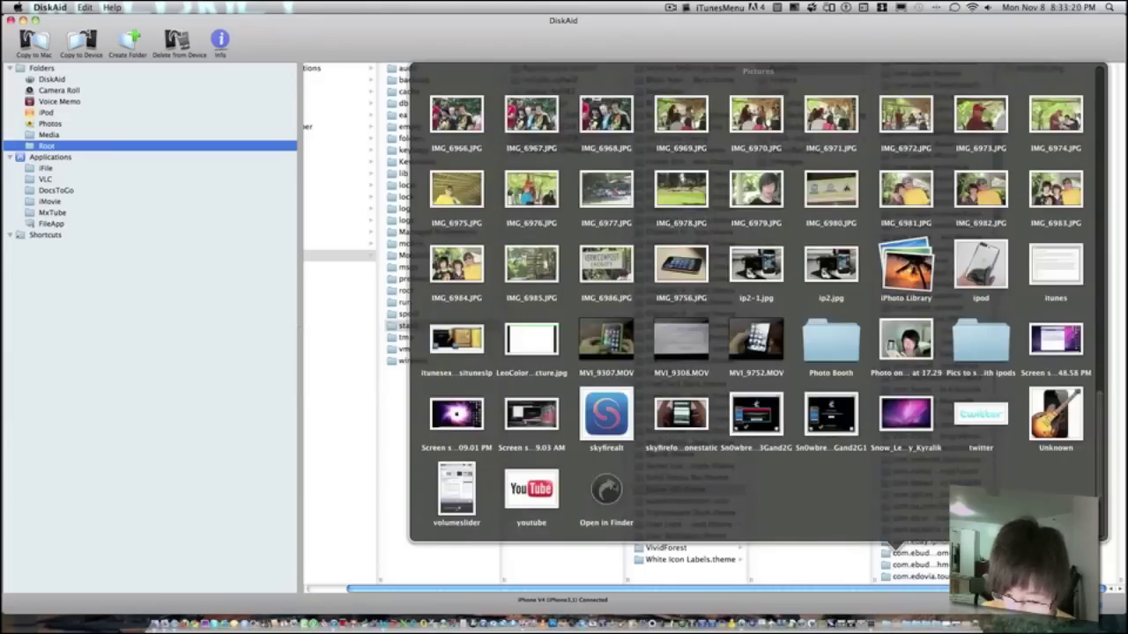
left_click(597, 497)
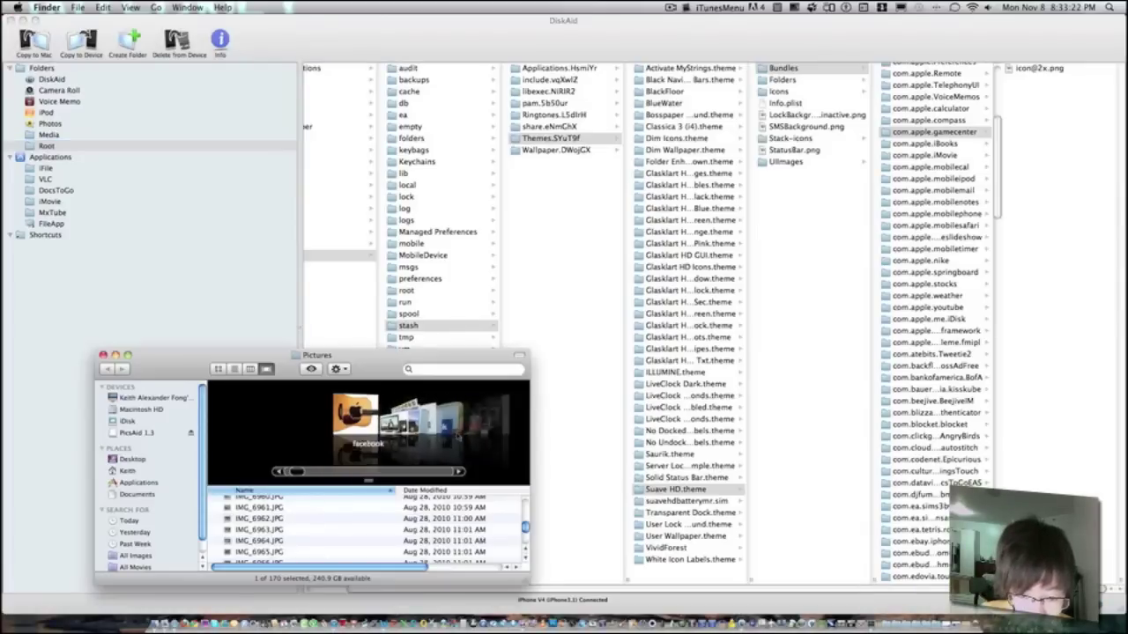
scroll(426, 432, "left", 5)
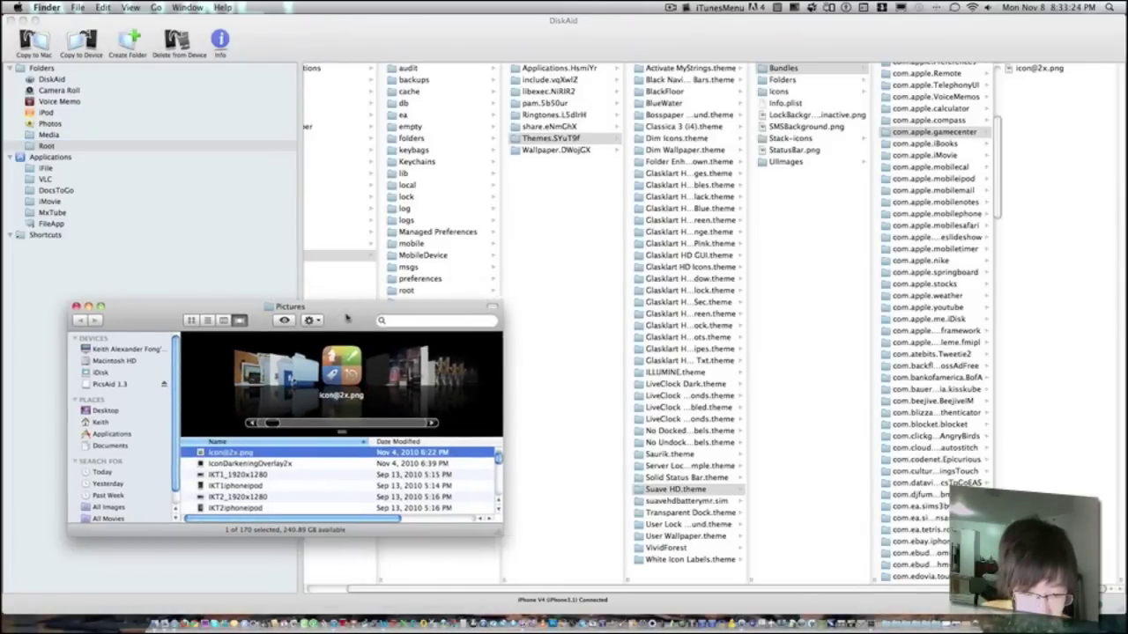
left_click_drag(317, 355, 285, 290)
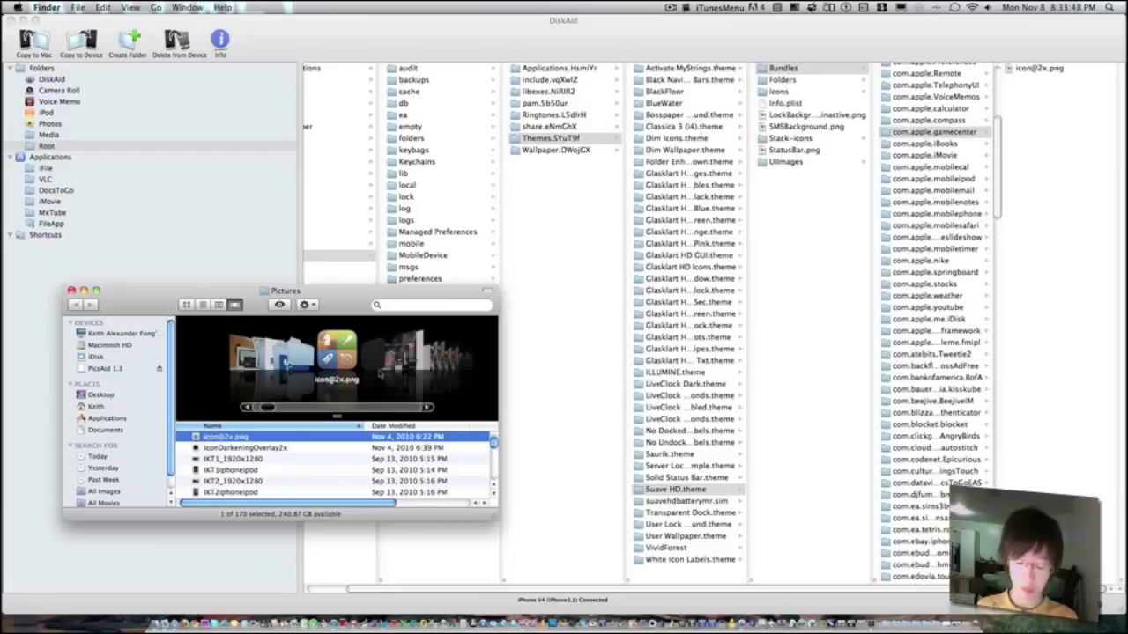
left_click_drag(356, 313, 317, 219)
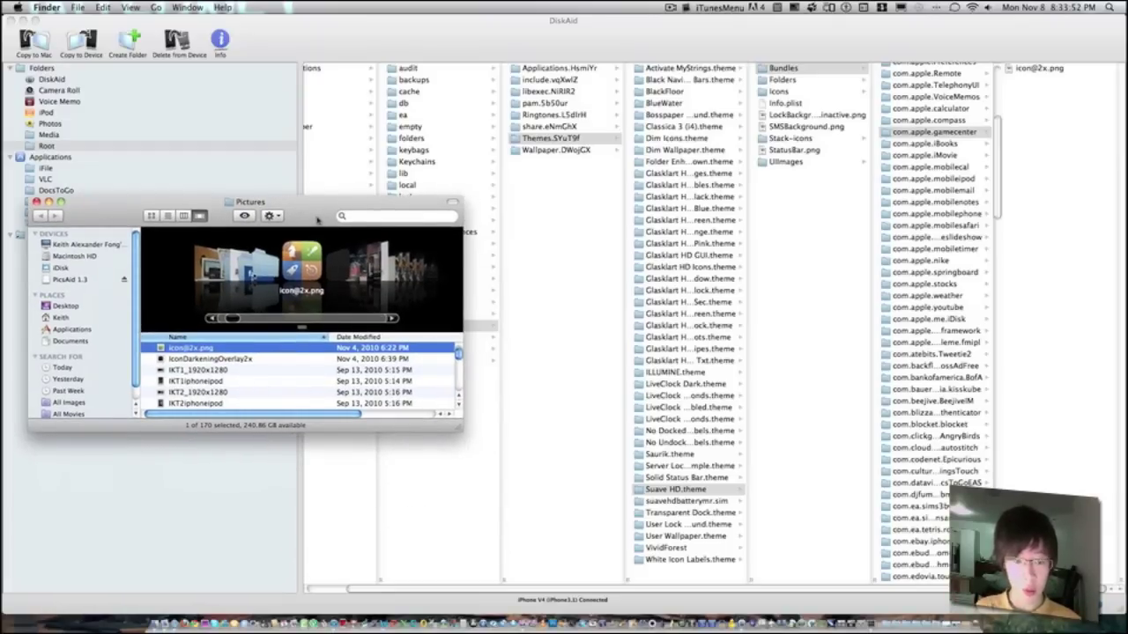
mouse_move(152, 599)
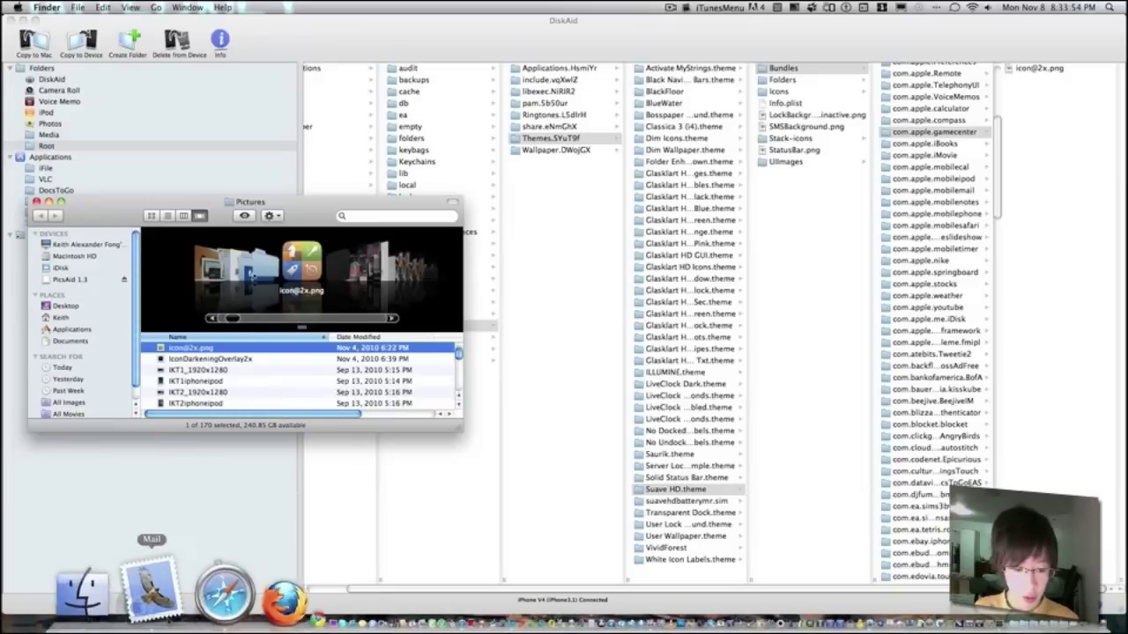
left_click(225, 595)
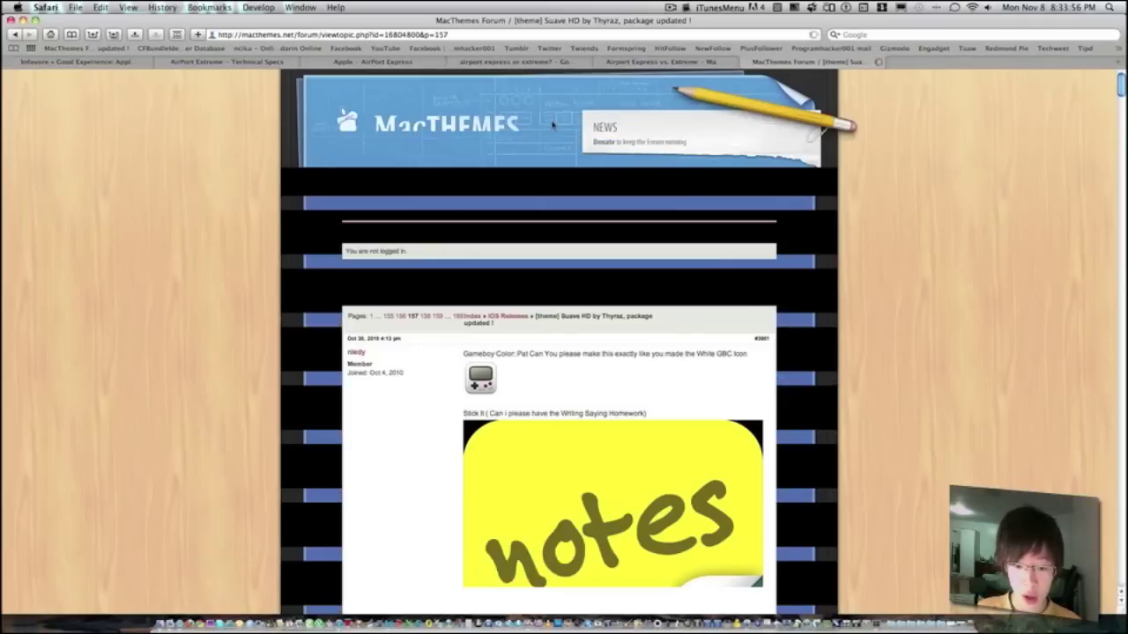
Open the CFBundleIdentifier Database site from the bookmarks
scroll(778, 322, "down", 15)
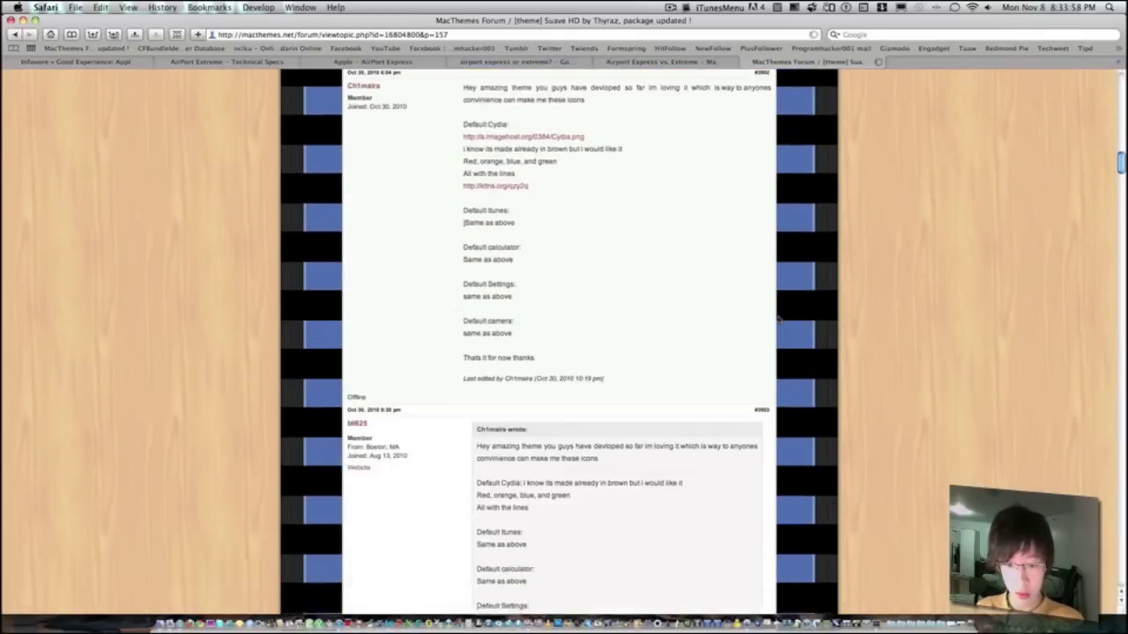
scroll(778, 321, "down", 15)
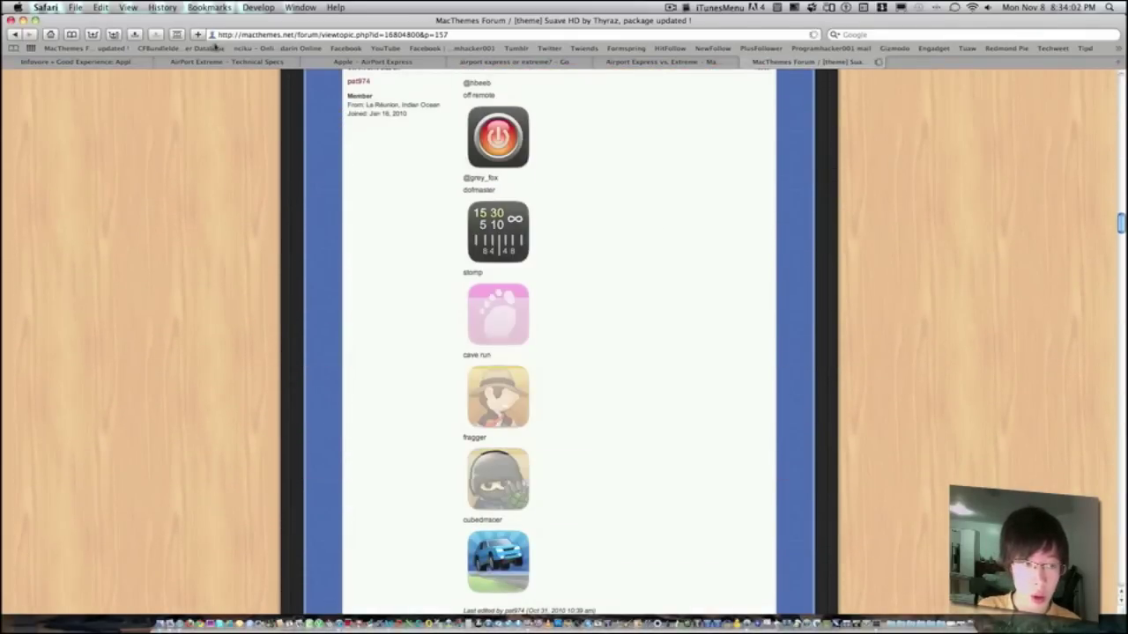
left_click(176, 48)
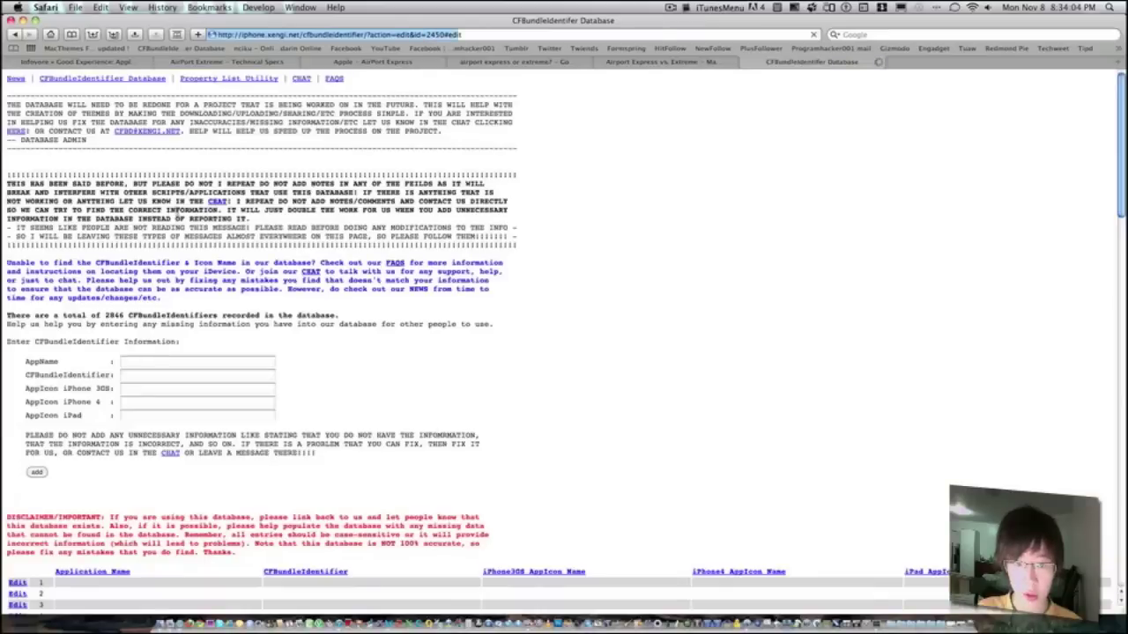
scroll(328, 211, "down", 8)
scroll(328, 212, "down", 10)
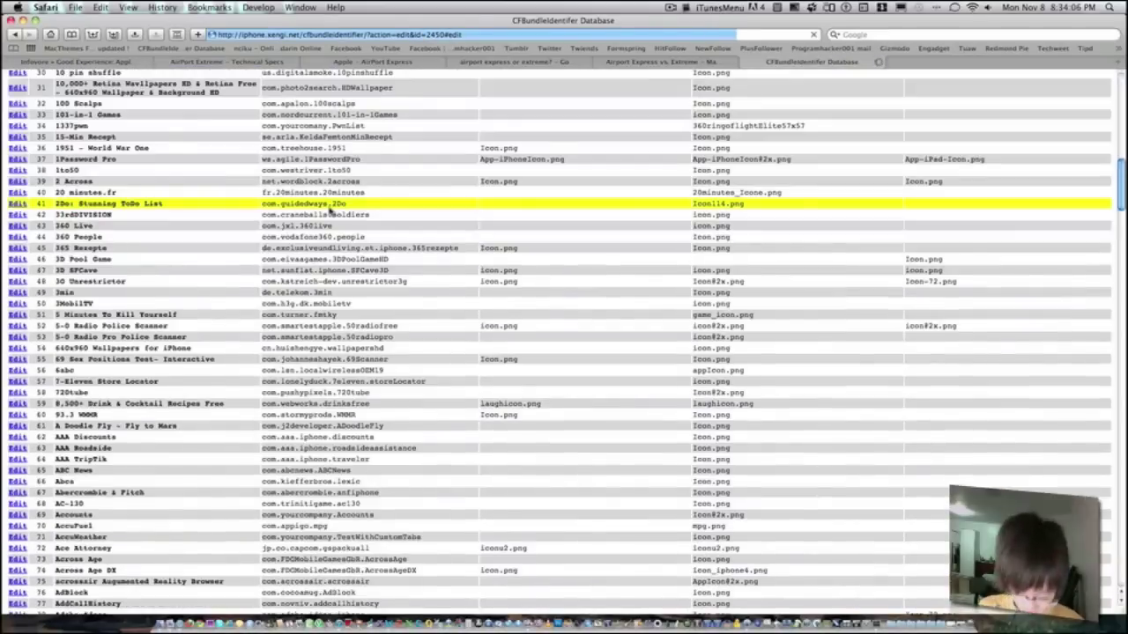
Search the page for 'gamecenter' to locate Game Center's row 900
key("super+f")
type("gam")
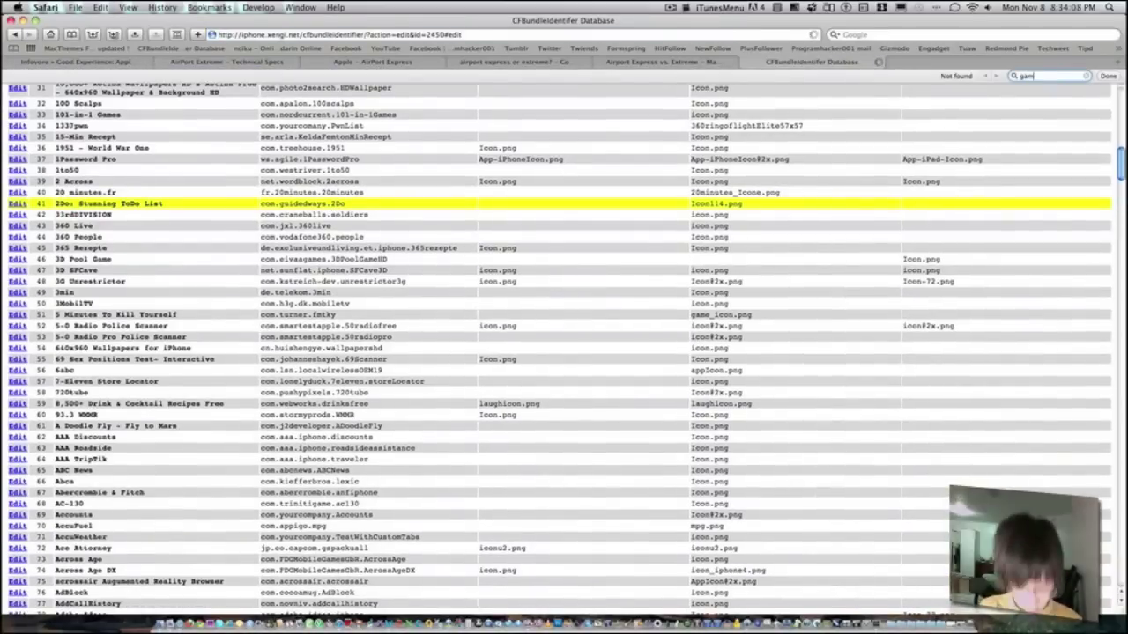
type("ecenter")
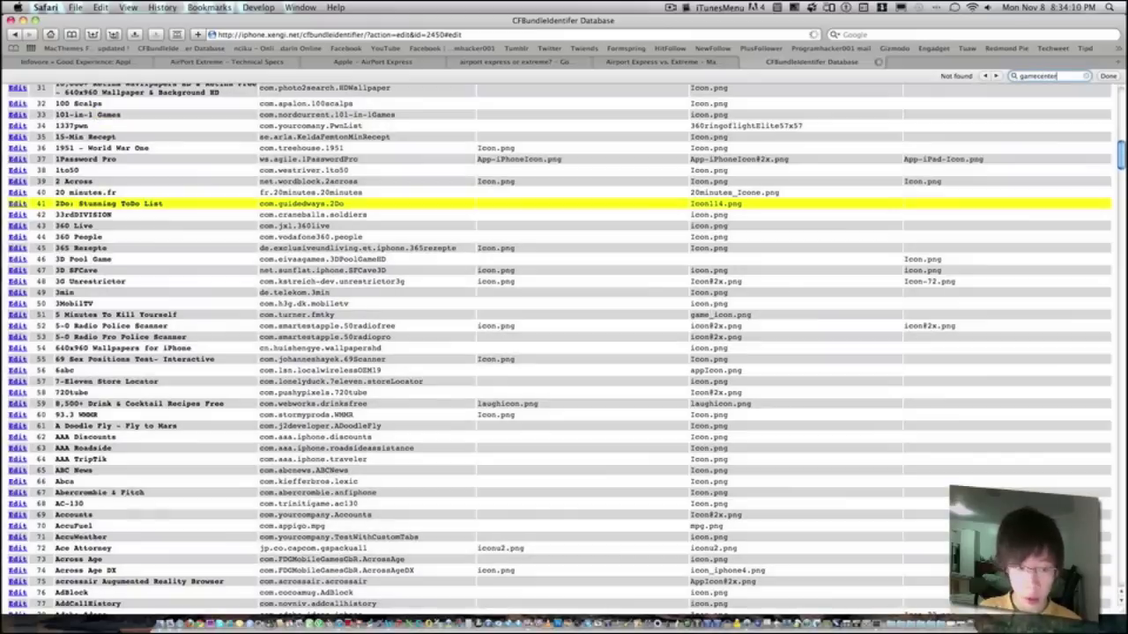
scroll(304, 273, "down", 10)
scroll(300, 280, "down", 3)
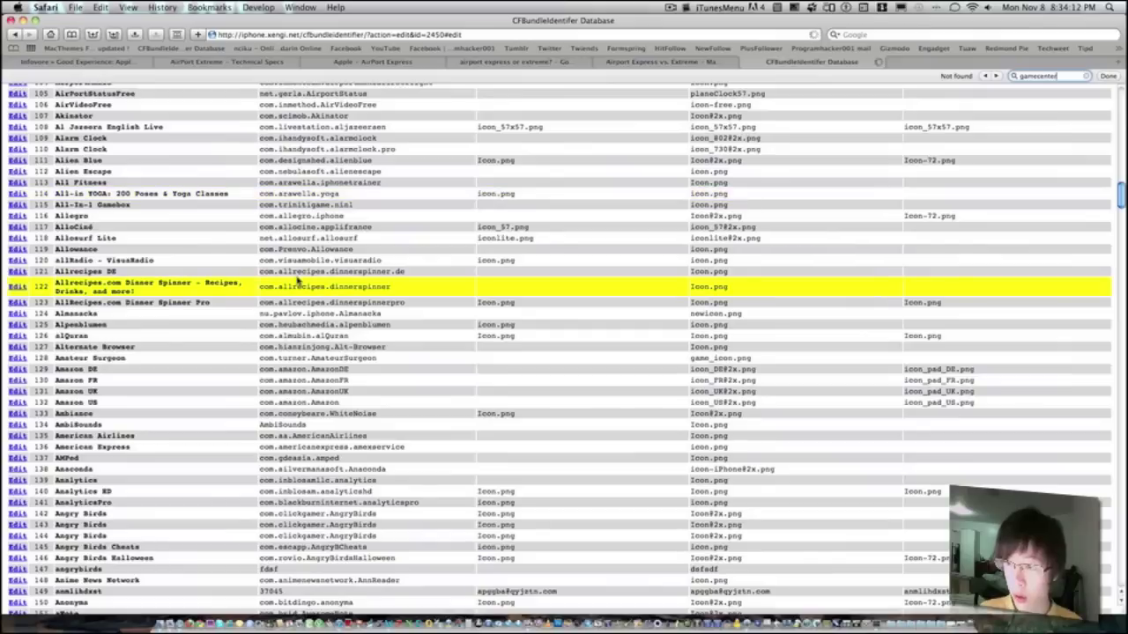
scroll(299, 281, "down", 15)
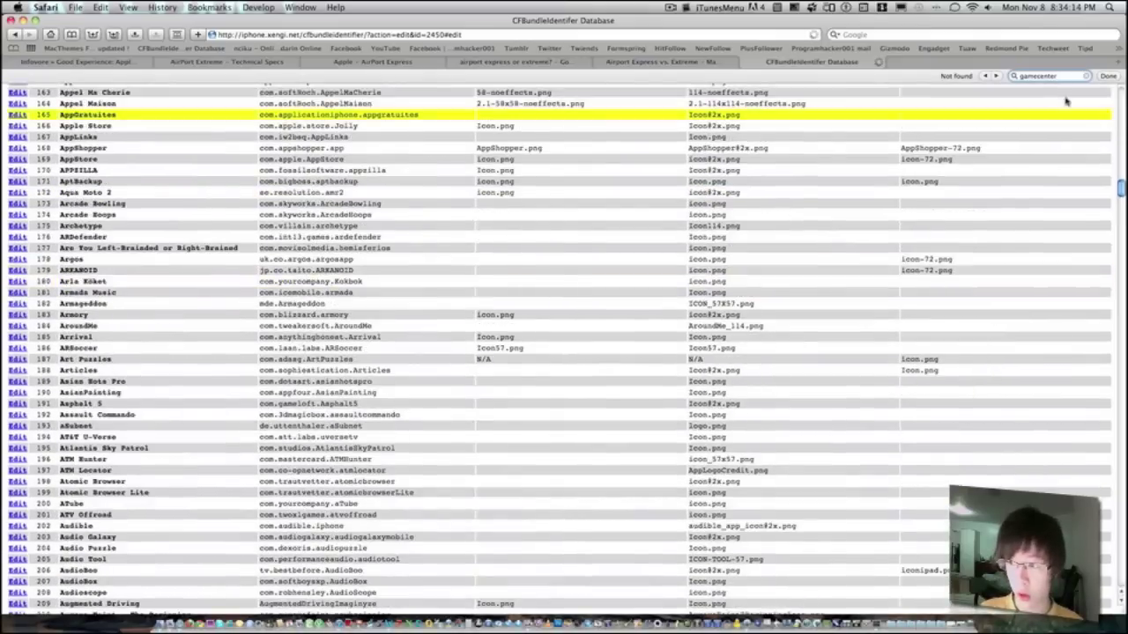
left_click(1087, 77)
type("g")
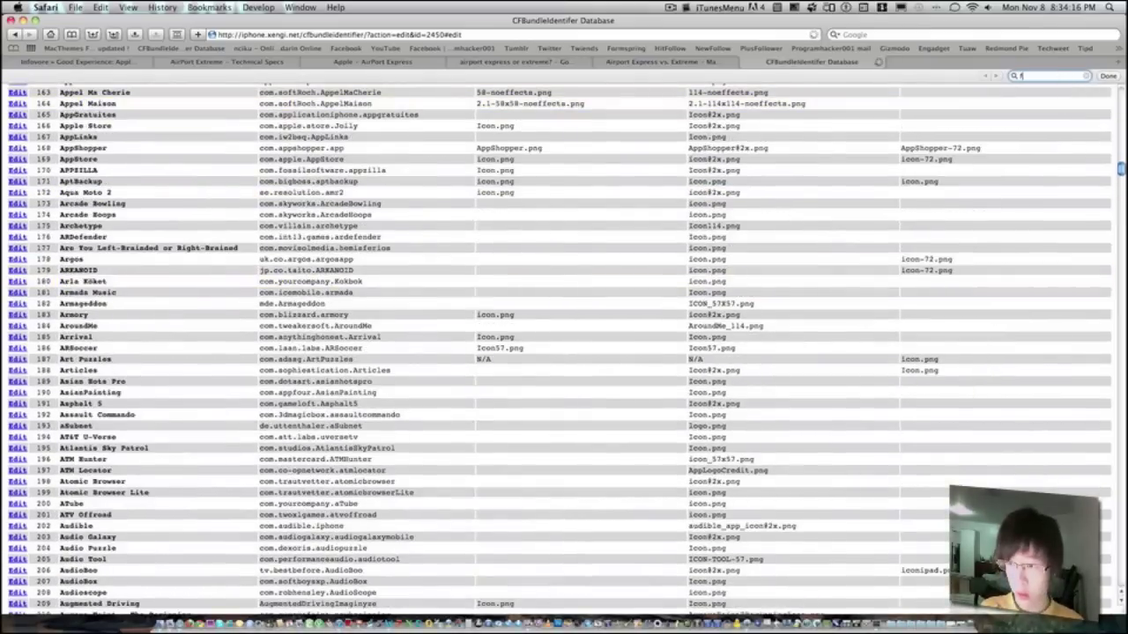
type("amece")
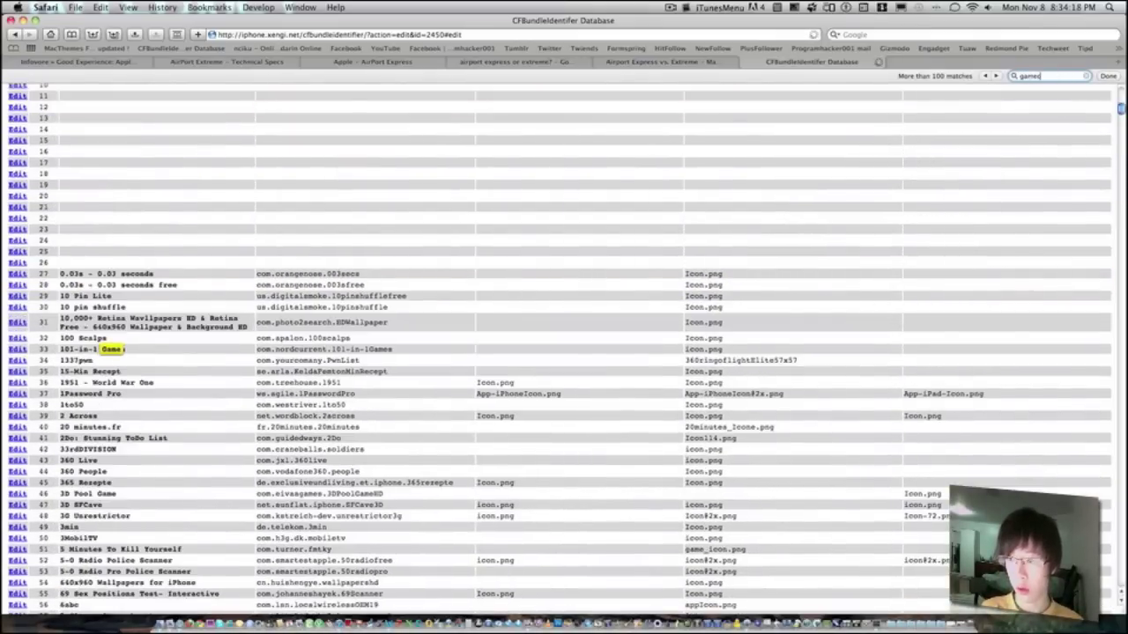
type("nter")
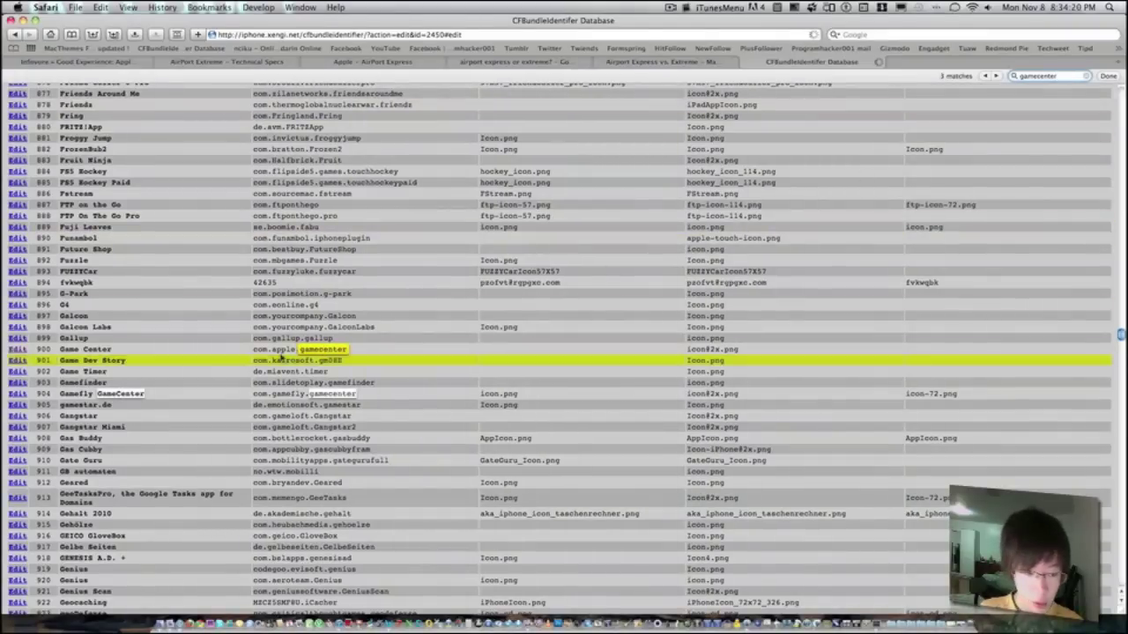
left_click(269, 352)
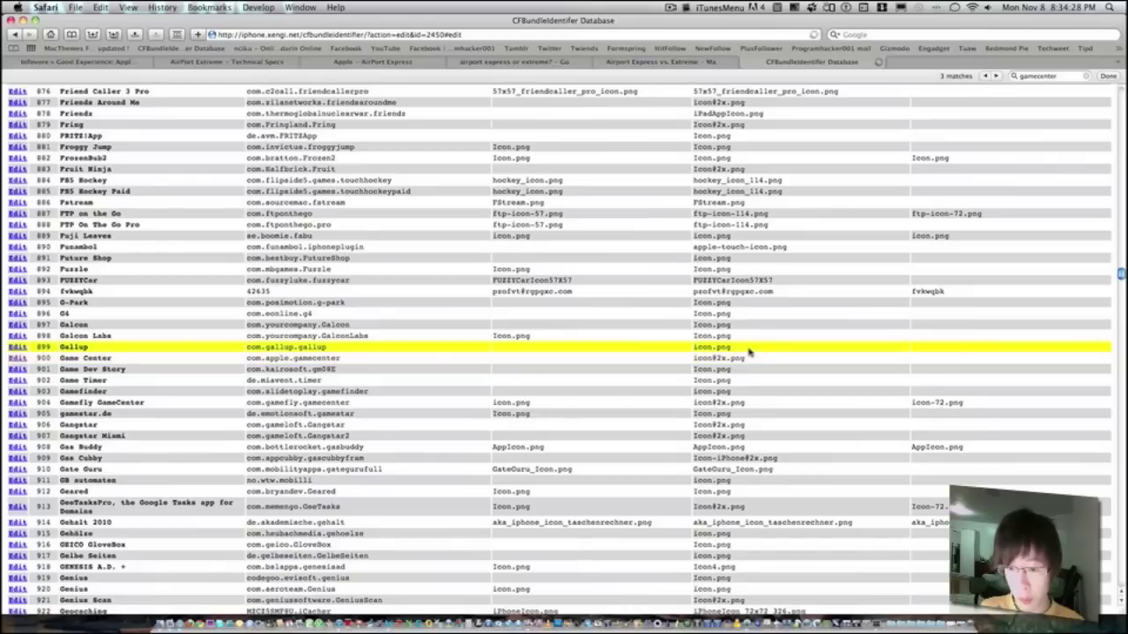
left_click_drag(746, 359, 694, 359)
right_click(708, 358)
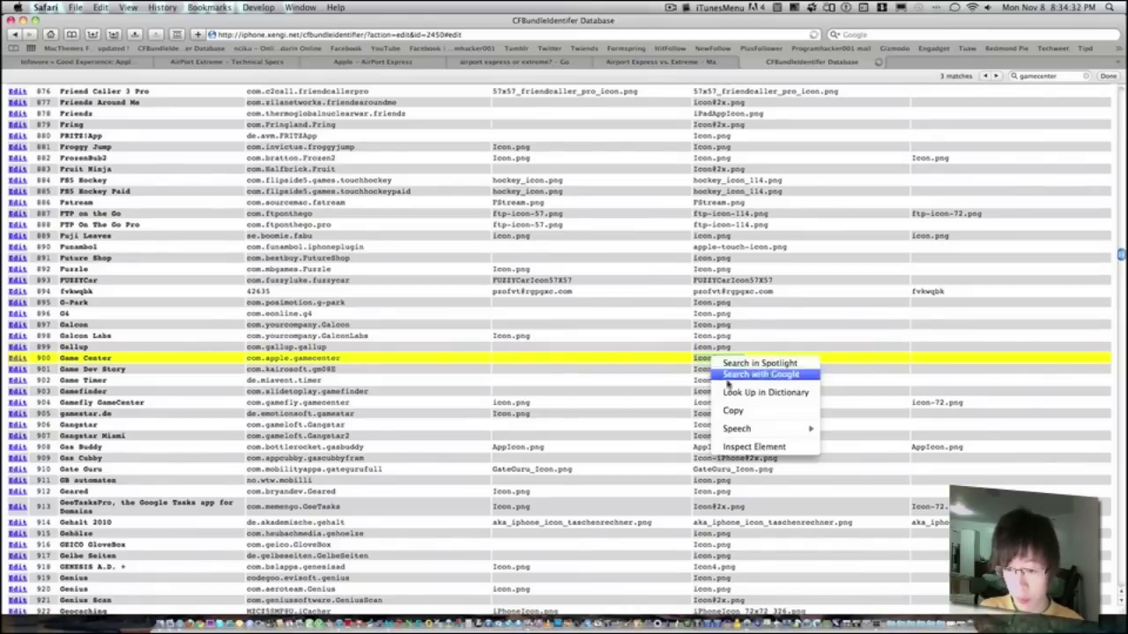
left_click(732, 410)
key("F9")
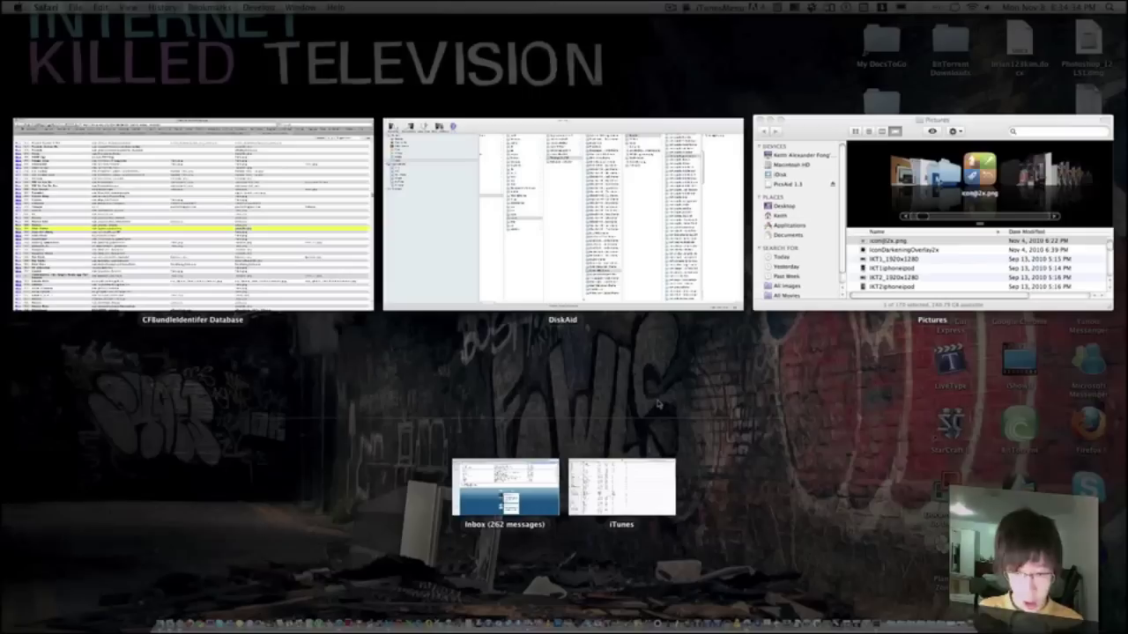
left_click(722, 277)
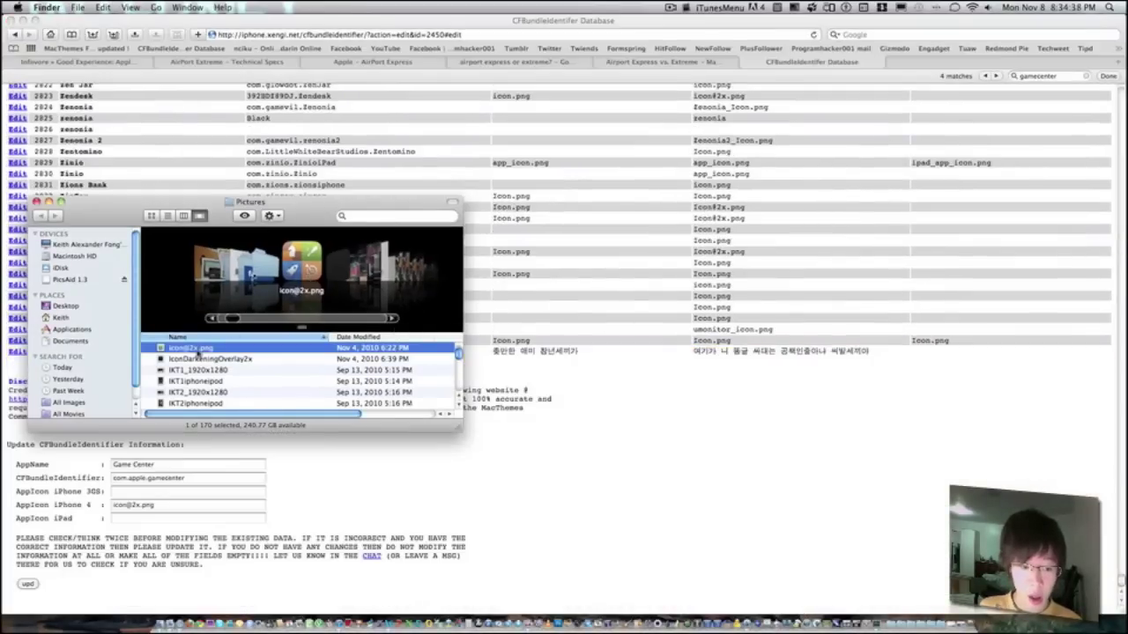
left_click(197, 351)
key("Return")
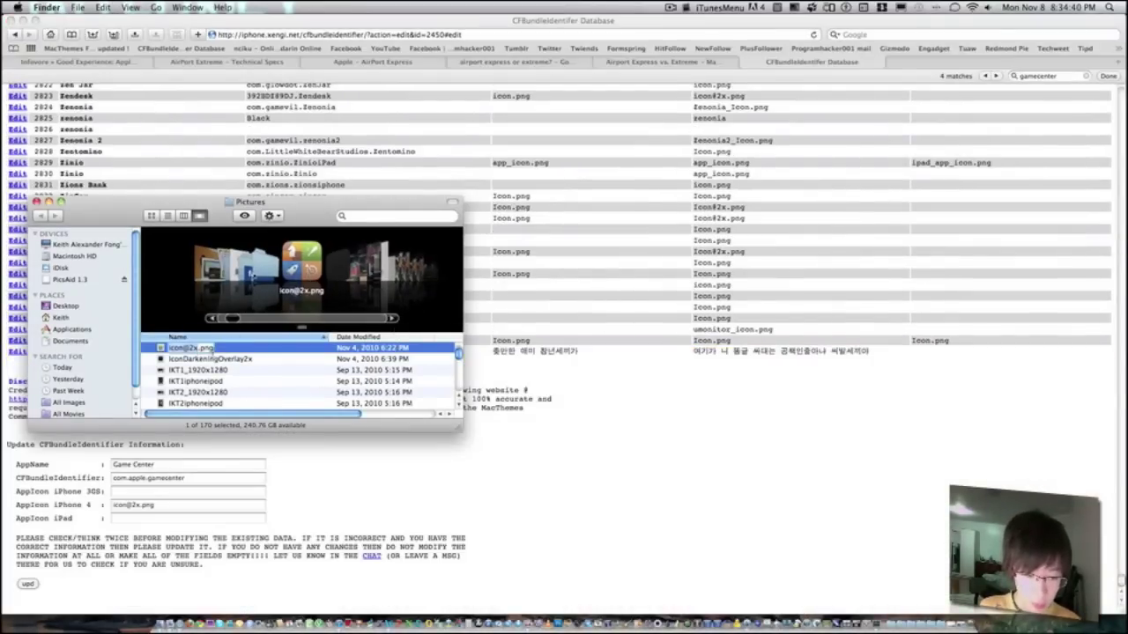
key("Down")
key("Up")
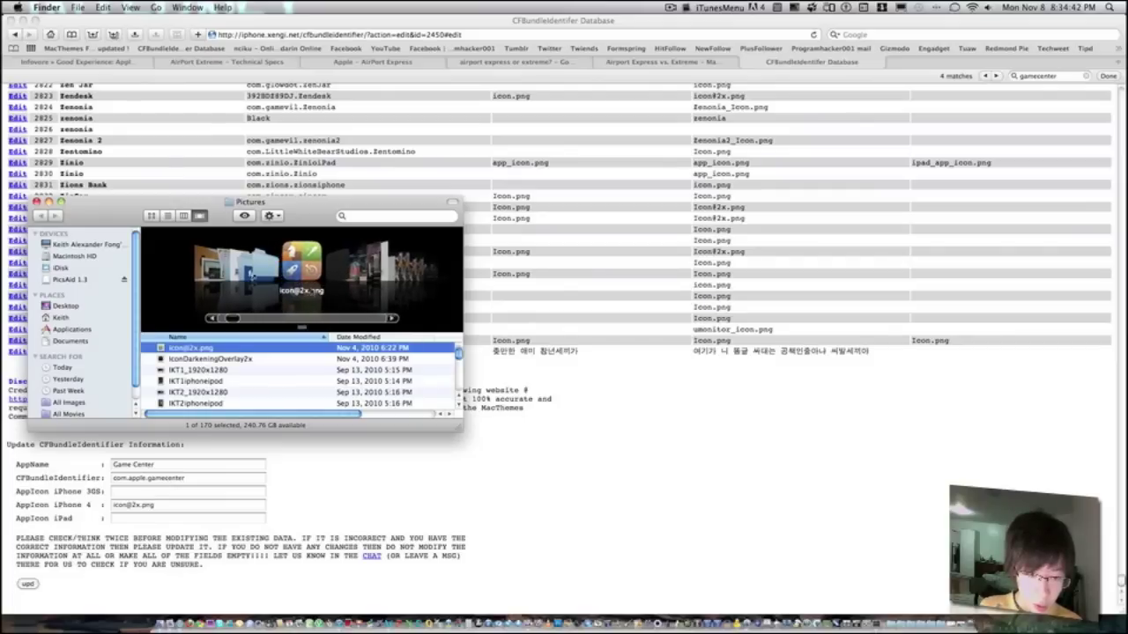
left_click_drag(323, 217, 338, 165)
left_click(23, 21)
mouse_move(277, 311)
left_mouse_down()
mouse_move(758, 296)
mouse_move(1041, 379)
mouse_move(688, 339)
mouse_move(281, 325)
left_mouse_up()
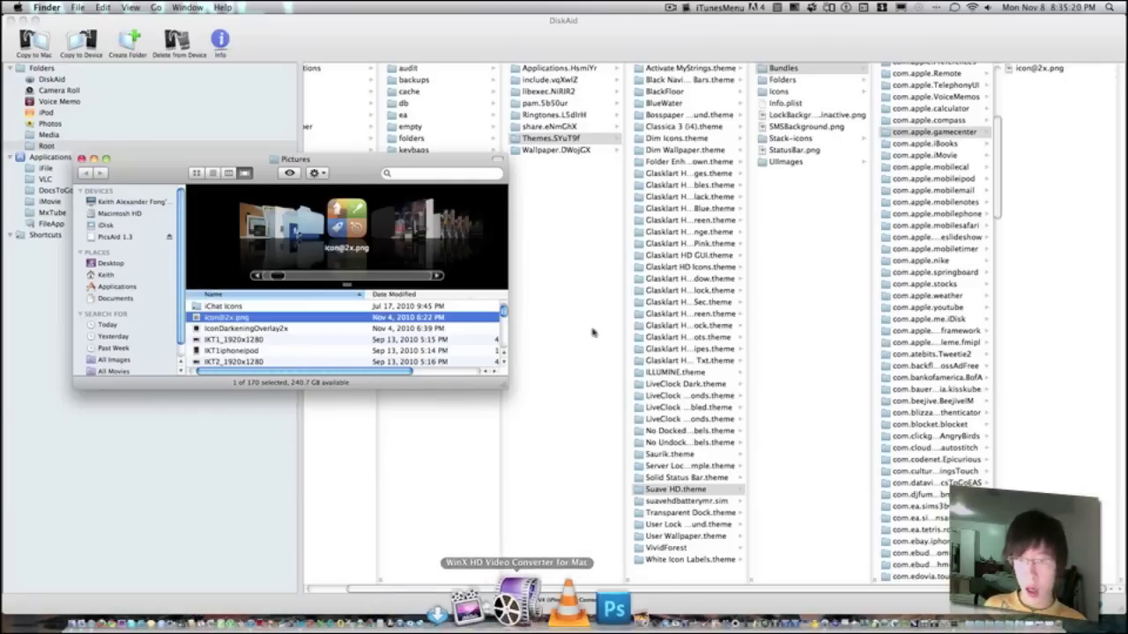
left_click(669, 7)
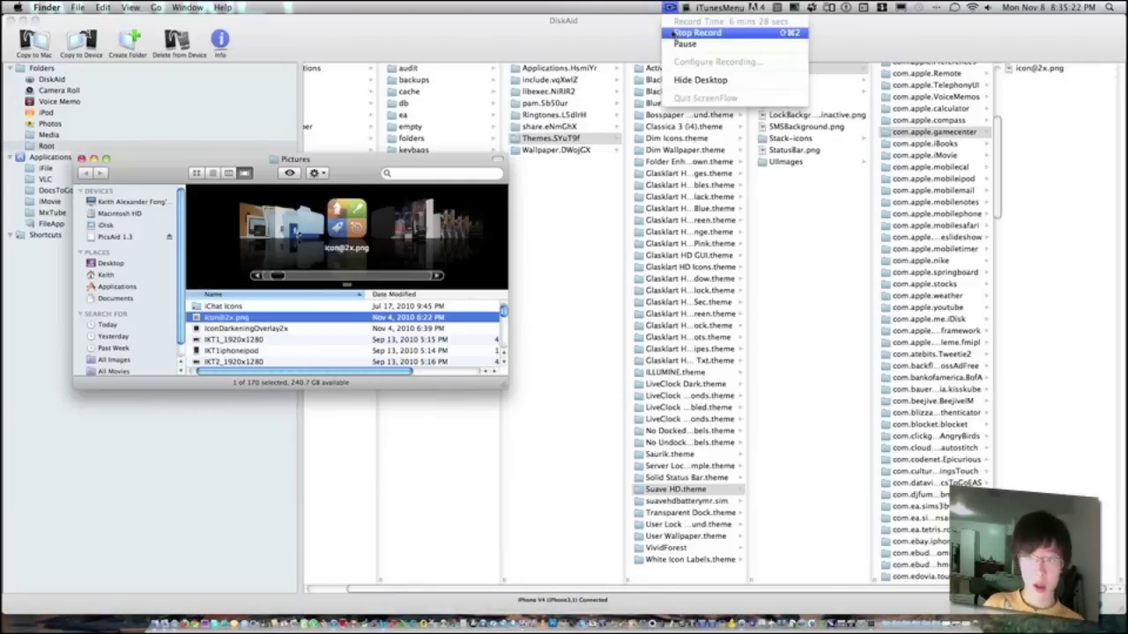